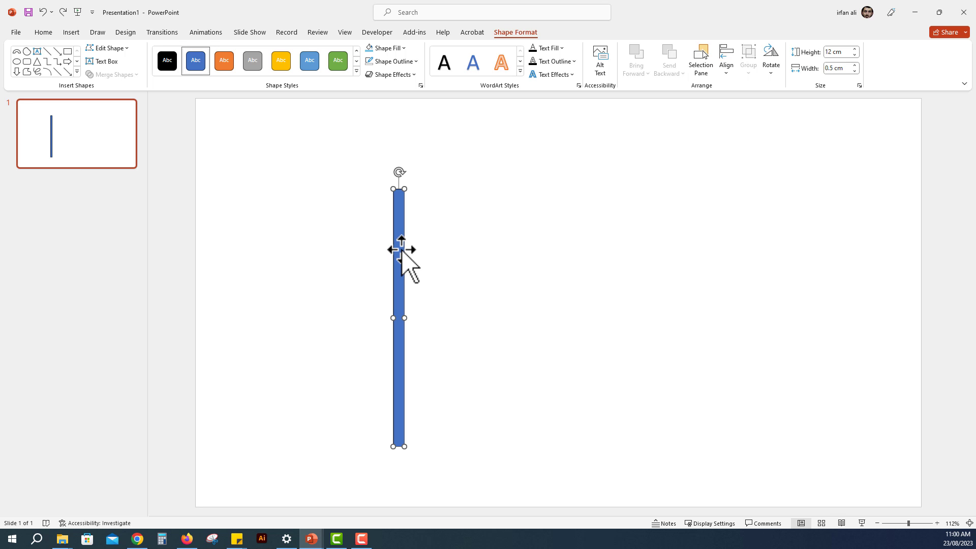
# Step: Duplicate the vertical bar, rotate the copy to horizontal and place it across the original's upper end, extending to the right
pyautogui.moveTo(402, 249); pyautogui.dragTo(450, 225)
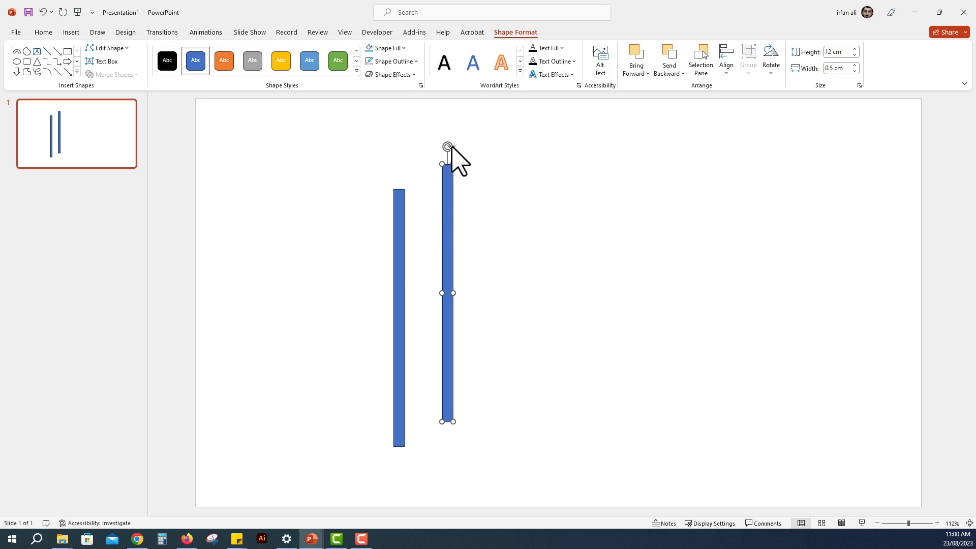
pyautogui.moveTo(449, 147); pyautogui.dragTo(587, 314)
pyautogui.moveTo(493, 297); pyautogui.dragTo(567, 197)
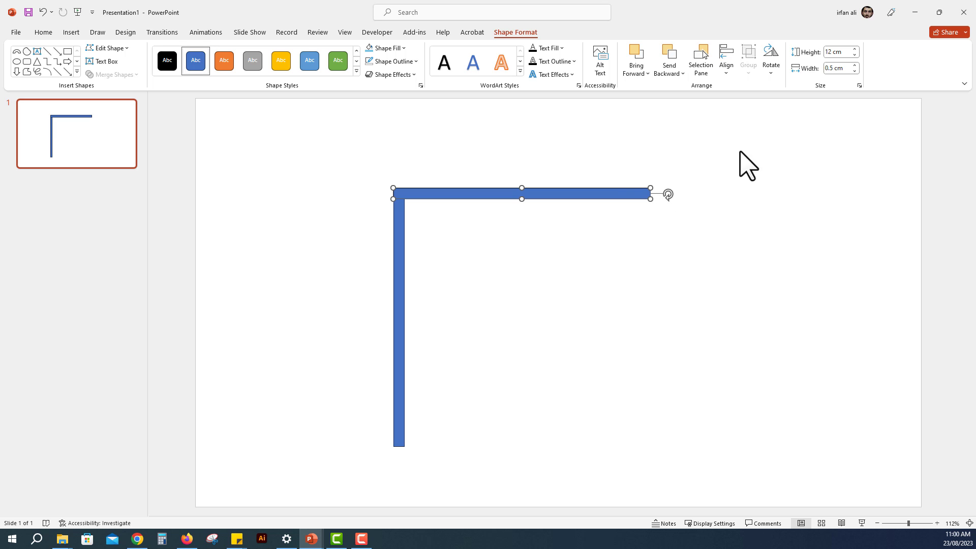
# Step: Set the horizontal bar's length to 4 cm and realign its left end with the top of the vertical bar
pyautogui.click(849, 52)
pyautogui.press('Return')
pyautogui.moveTo(636, 192); pyautogui.dragTo(465, 190)
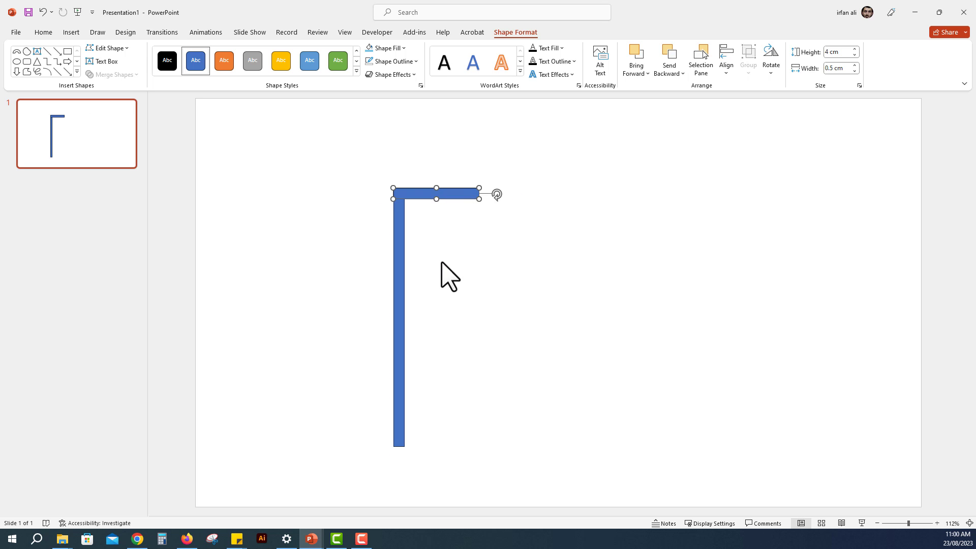
pyautogui.click(418, 225)
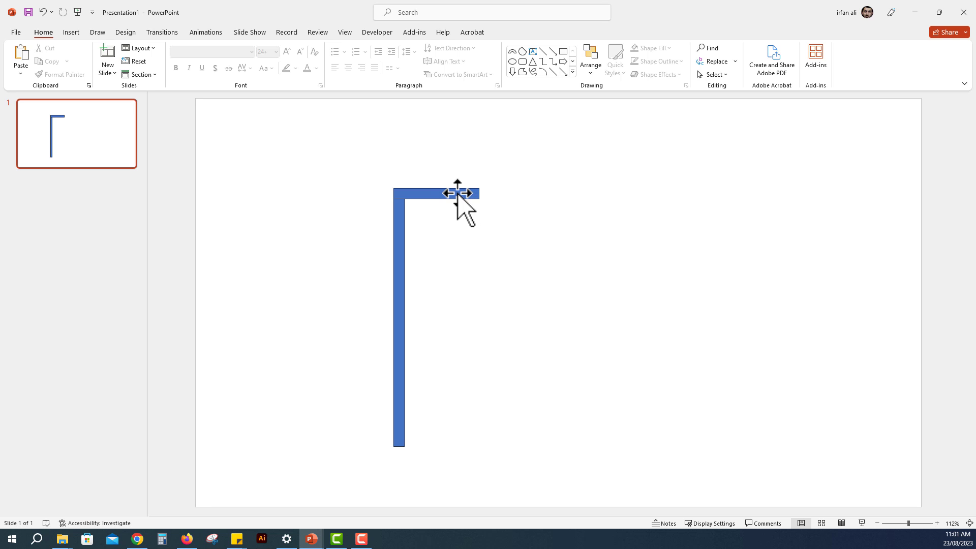
# Step: Copy the 4 cm bar as a vertical drop at its right end, shorten the copy to 2 cm and align their upper edges
pyautogui.moveTo(457, 193); pyautogui.dragTo(492, 248)
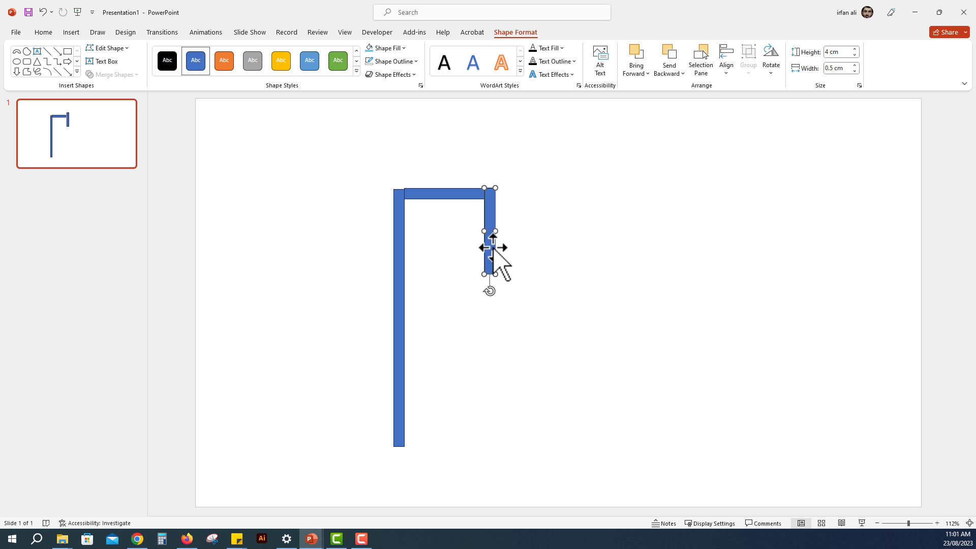
pyautogui.click(849, 52)
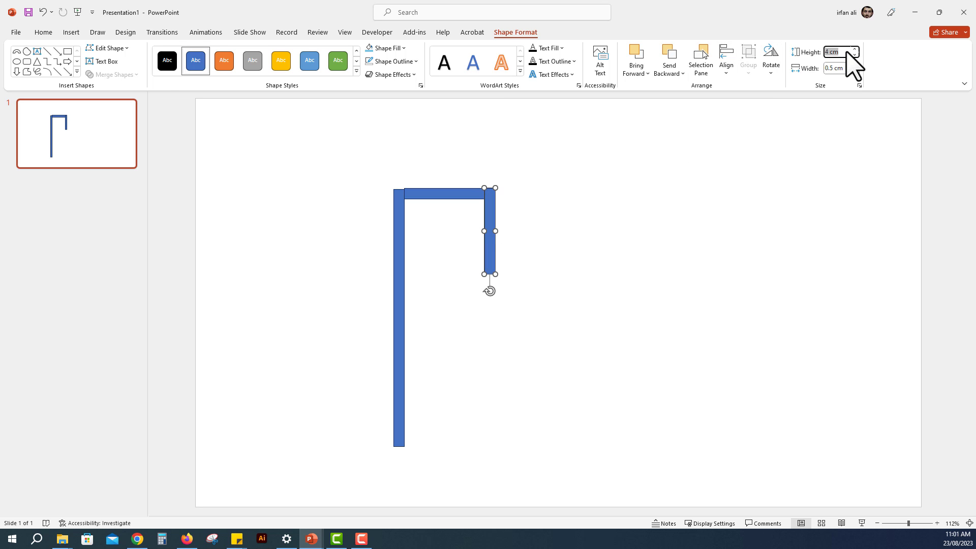
pyautogui.write('2')
pyautogui.press('Return')
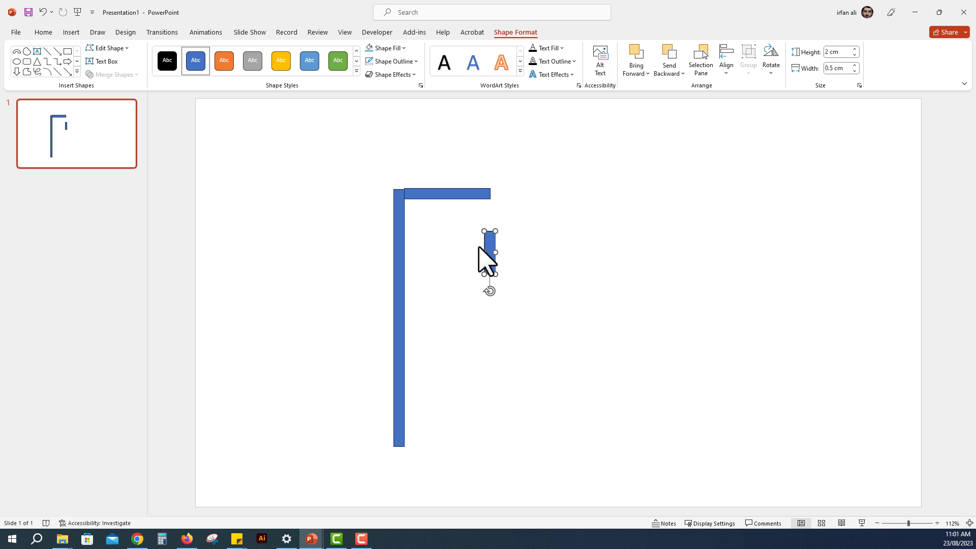
pyautogui.moveTo(493, 242); pyautogui.dragTo(492, 202)
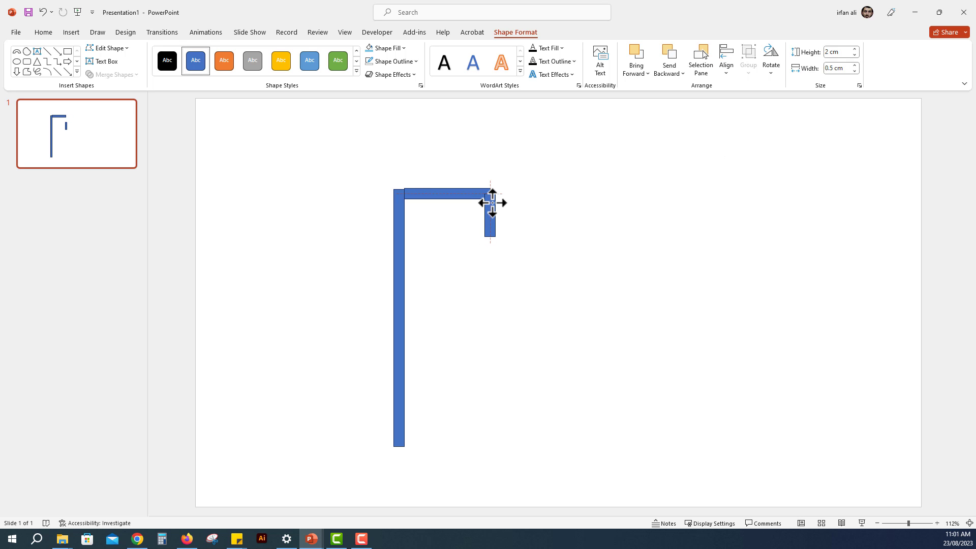
pyautogui.click(521, 284)
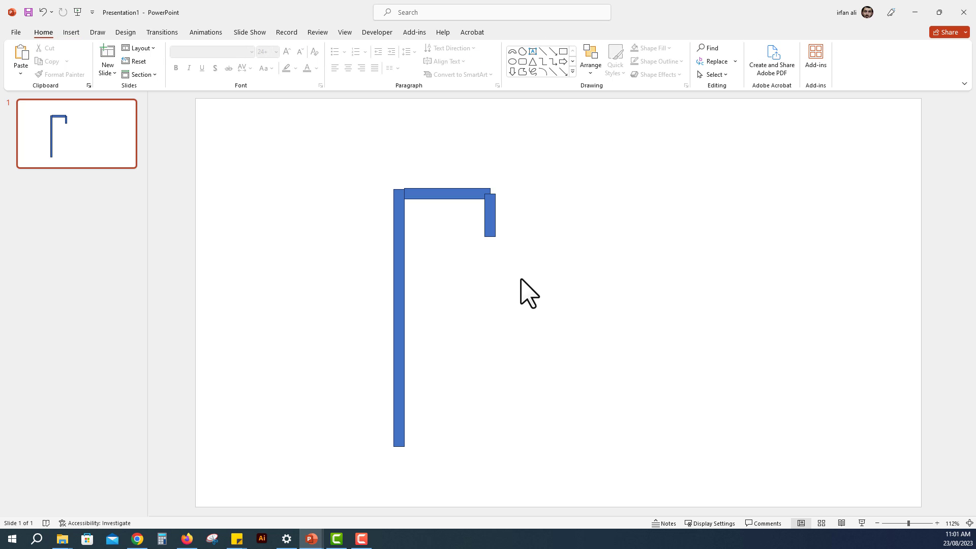
pyautogui.moveTo(490, 211); pyautogui.dragTo(497, 203)
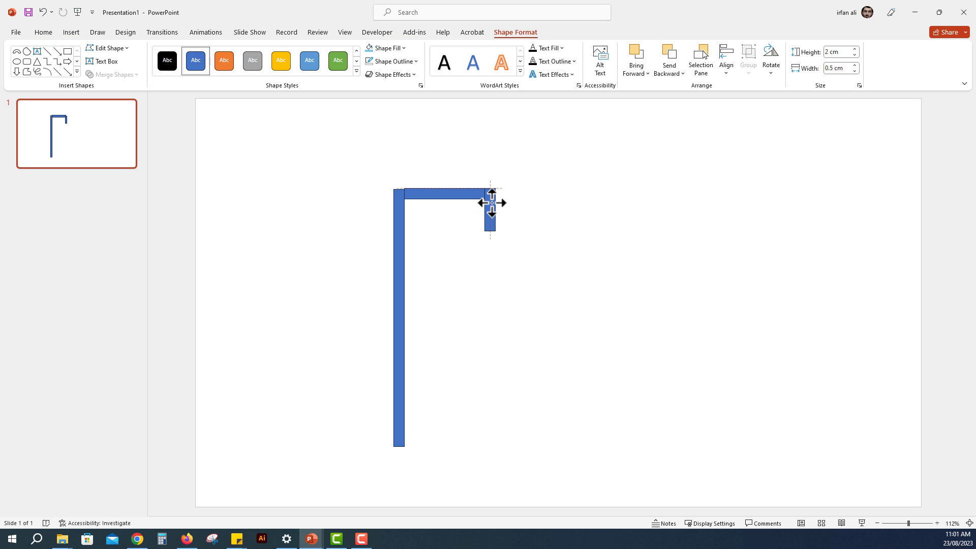
pyautogui.click(549, 222)
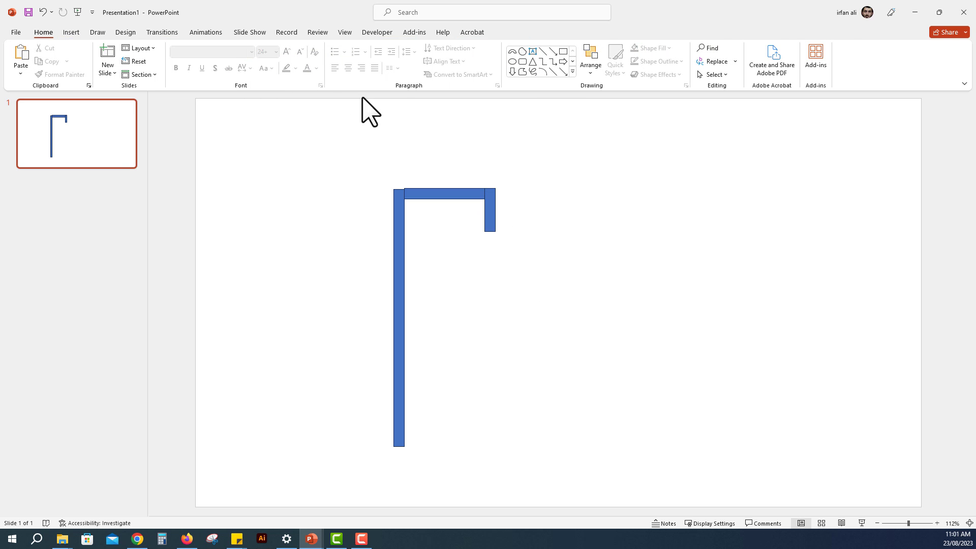
# Step: Draw a Flowchart Delay shape about 1.73 by 0.91 cm, place it dome-up under the short vertical bar and fill it light grey
pyautogui.click(572, 71)
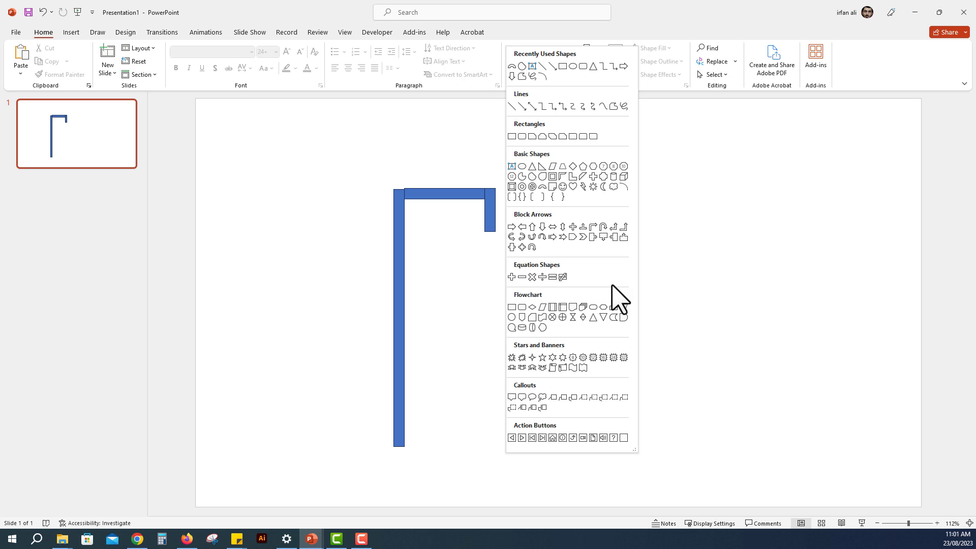
pyautogui.click(623, 317)
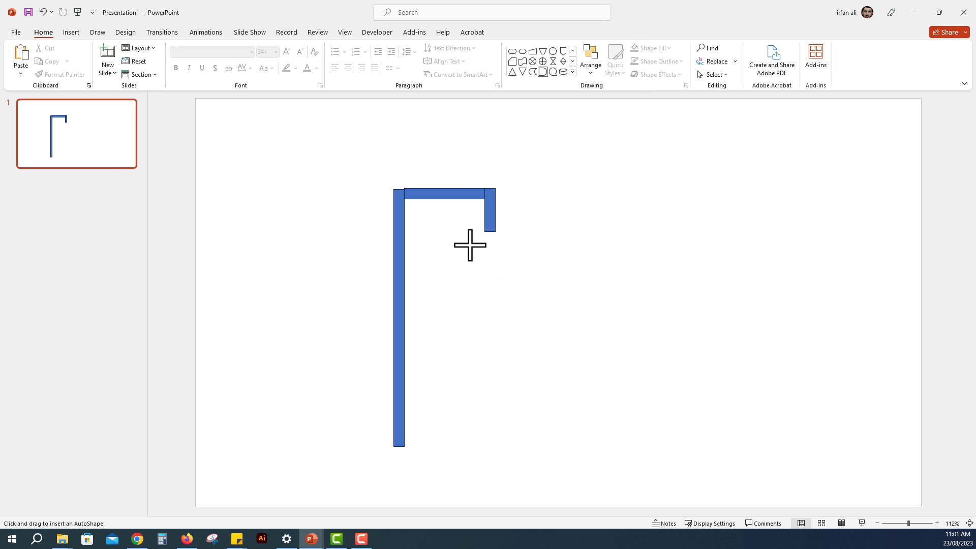
pyautogui.moveTo(470, 243); pyautogui.dragTo(490, 261)
pyautogui.moveTo(479, 225); pyautogui.dragTo(497, 242)
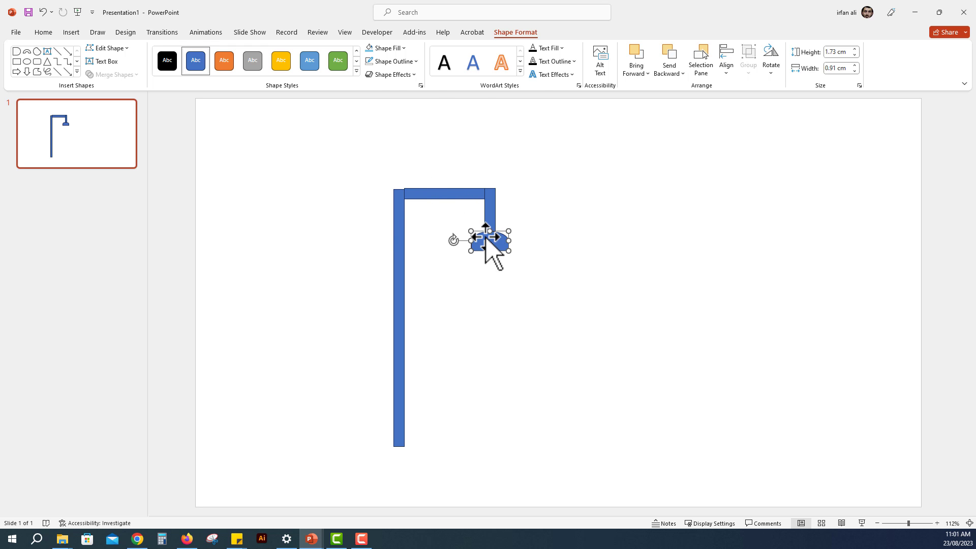
pyautogui.click(403, 48)
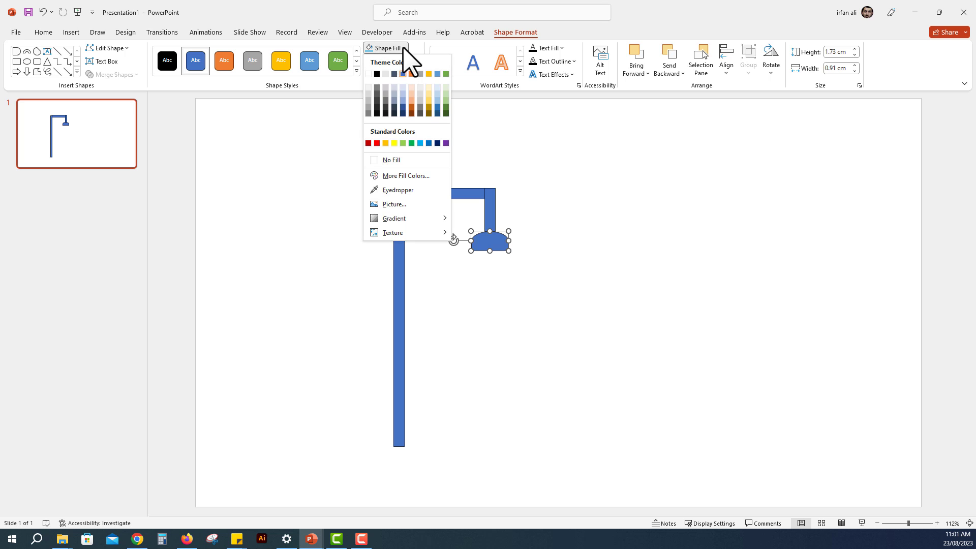
pyautogui.click(369, 100)
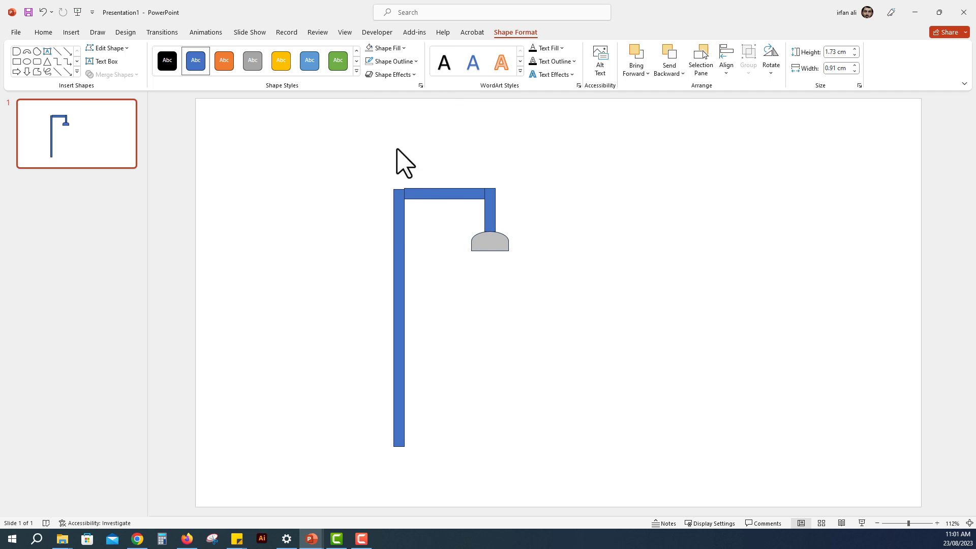
# Step: Fill the two vertical bars and the horizontal bar with the standard Light Blue colour
pyautogui.click(490, 212)
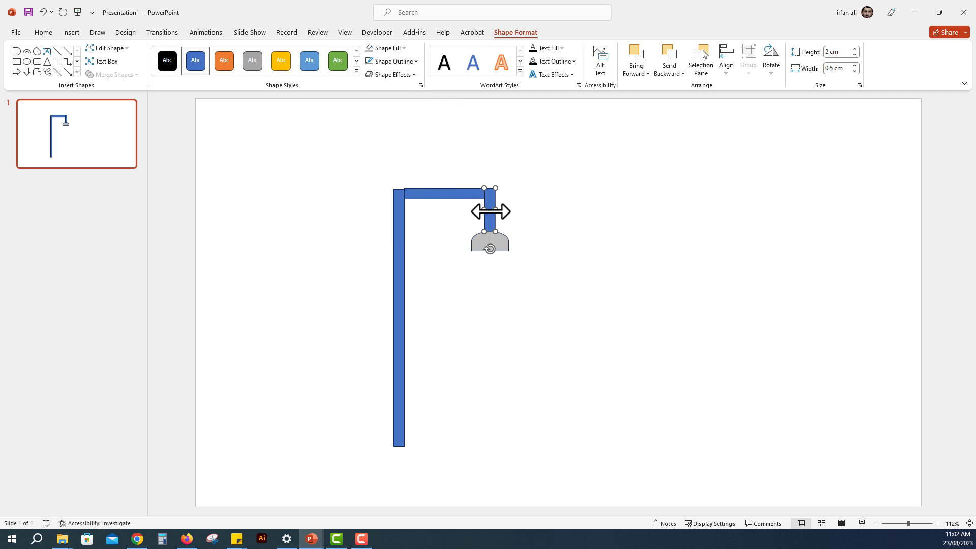
pyautogui.keyDown('shift'); pyautogui.click(456, 194); pyautogui.keyUp('shift')
pyautogui.keyDown('shift'); pyautogui.click(397, 192); pyautogui.keyUp('shift')
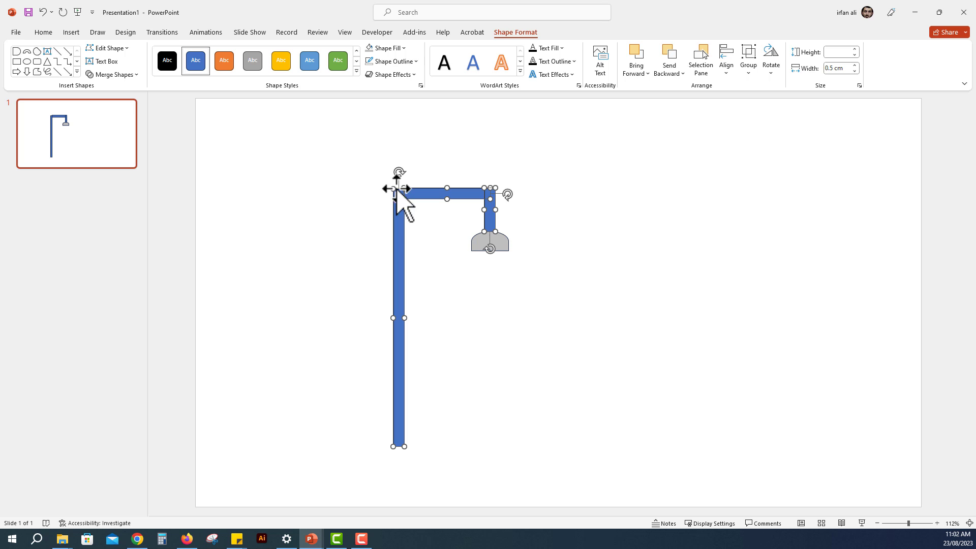
pyautogui.click(392, 49)
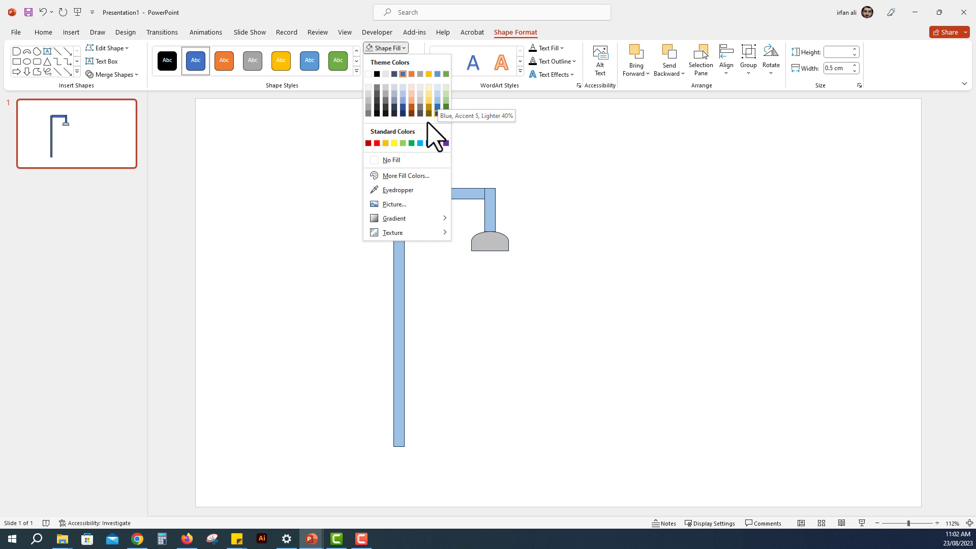
pyautogui.click(420, 144)
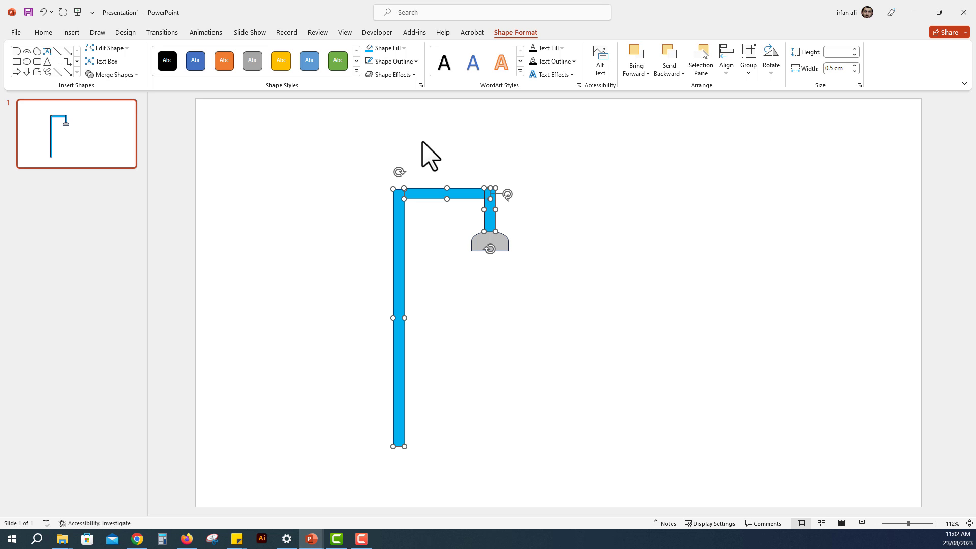
pyautogui.click(422, 142)
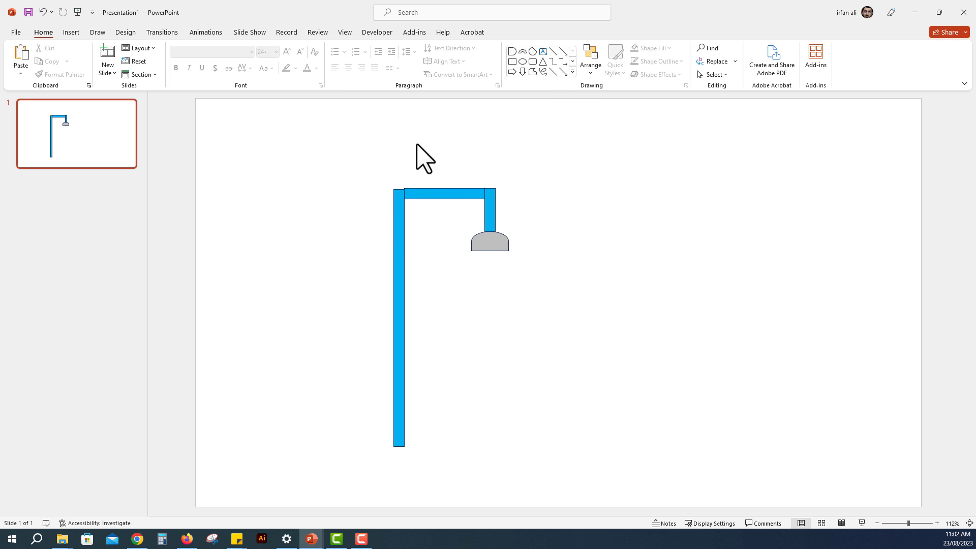
# Step: Draw a Block Arc about 1.59 cm square, shorten it to a quarter bend and align it with the pipe's upper-left corner
pyautogui.click(573, 72)
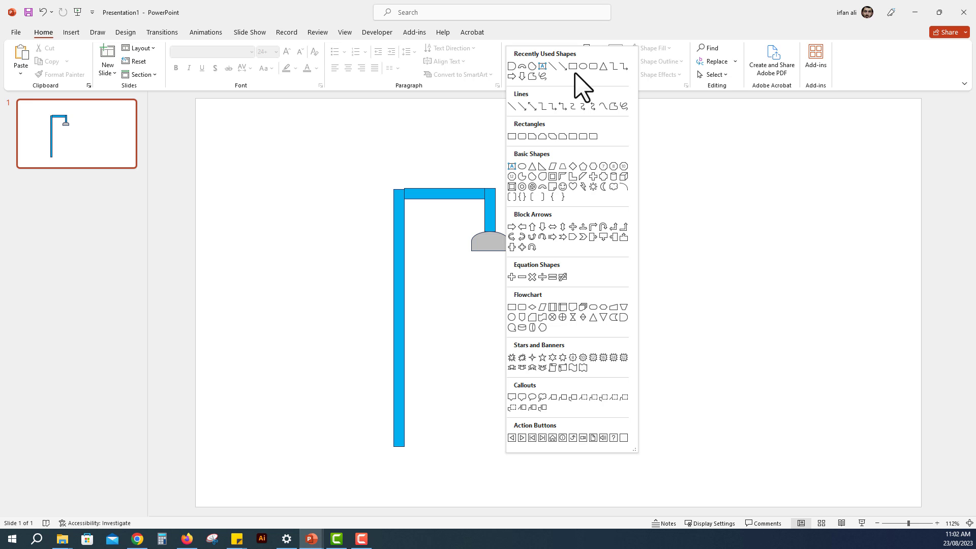
pyautogui.click(524, 66)
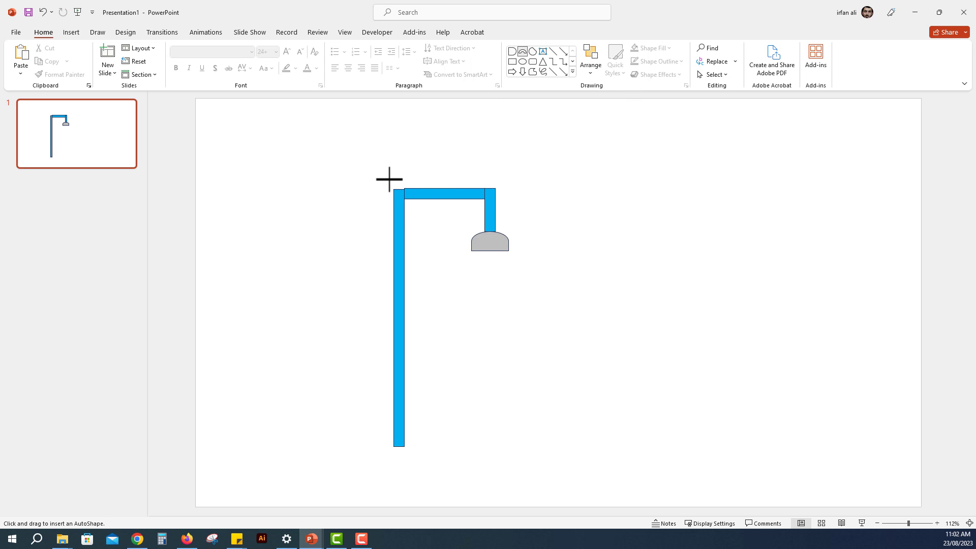
pyautogui.moveTo(387, 179); pyautogui.dragTo(417, 196)
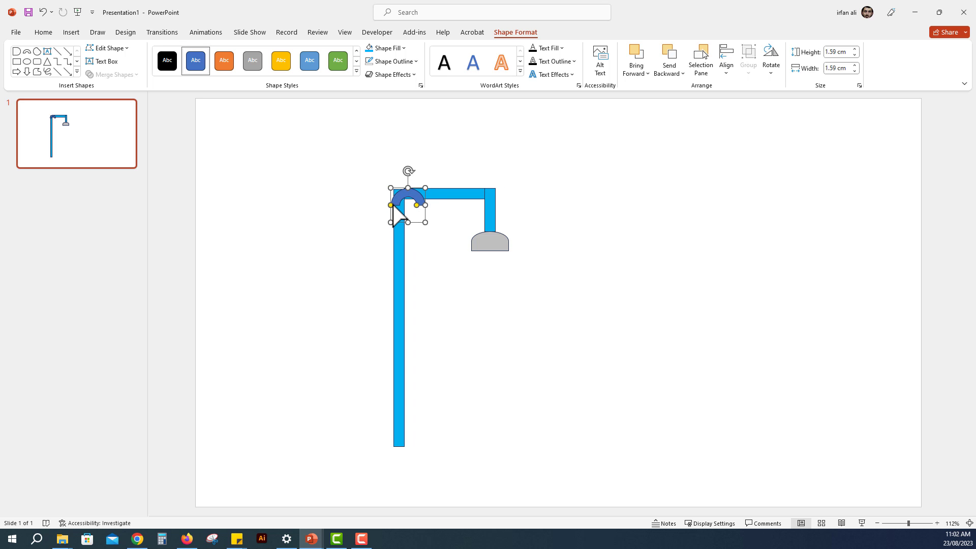
pyautogui.press('Delete')
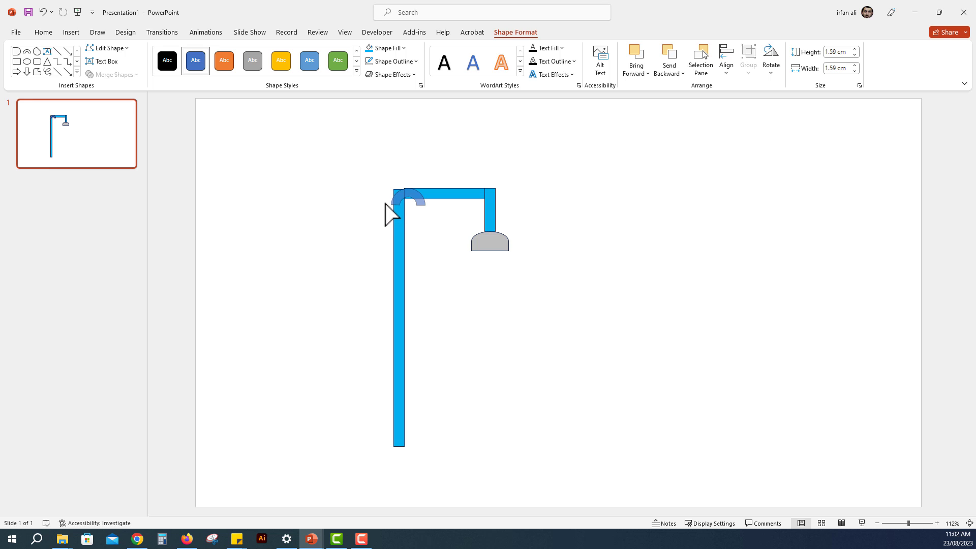
pyautogui.moveTo(385, 204); pyautogui.dragTo(412, 205)
pyautogui.keyDown('ctrl'); pyautogui.scroll(5, 409, 207); pyautogui.keyUp('ctrl')
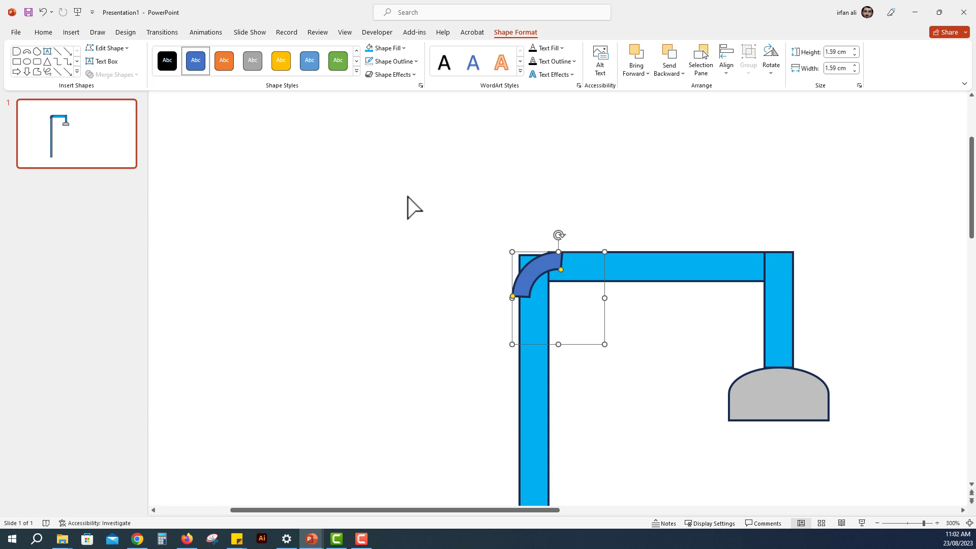
pyautogui.moveTo(539, 270); pyautogui.dragTo(546, 270)
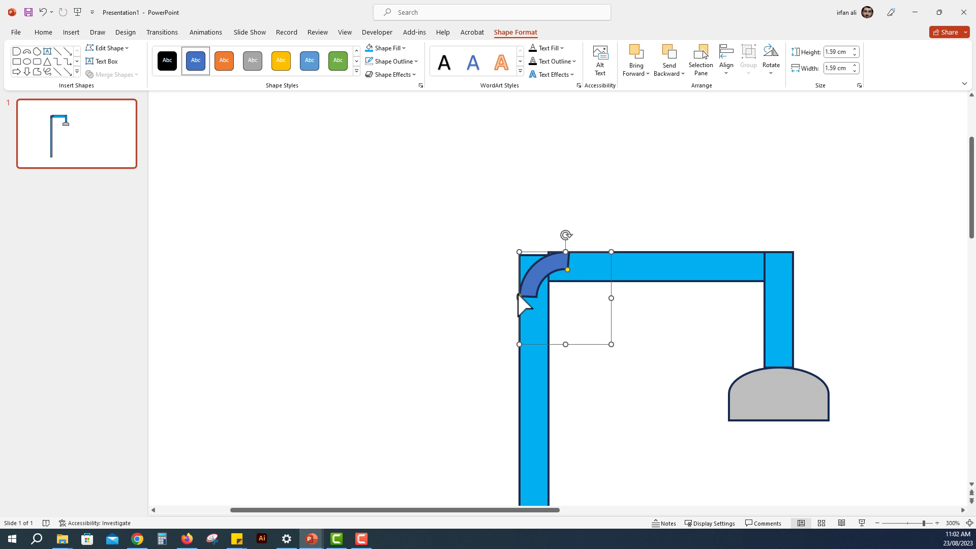
# Step: Thicken the quarter arc to match the pipe width and adjust its right end to be nearly vertical
pyautogui.moveTo(523, 299); pyautogui.dragTo(574, 282)
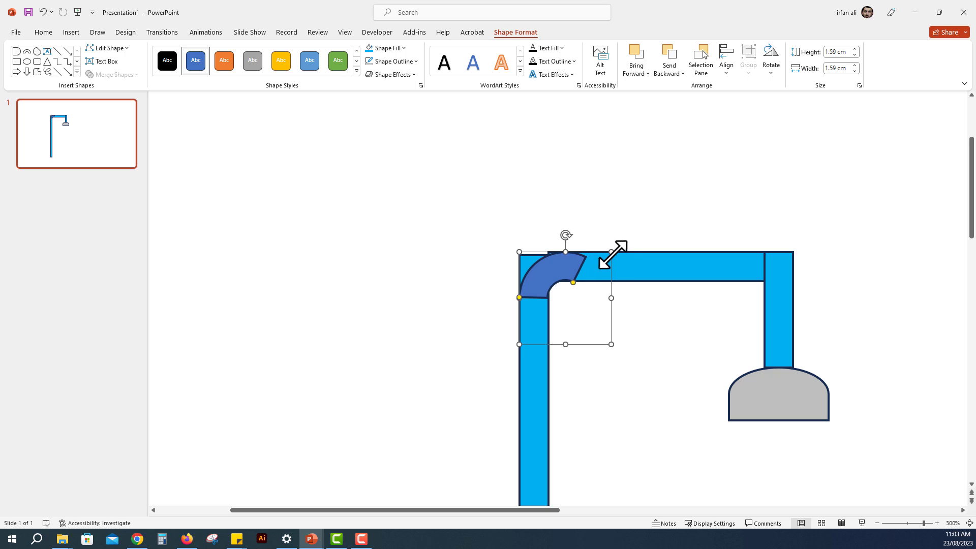
pyautogui.moveTo(572, 282); pyautogui.dragTo(565, 283)
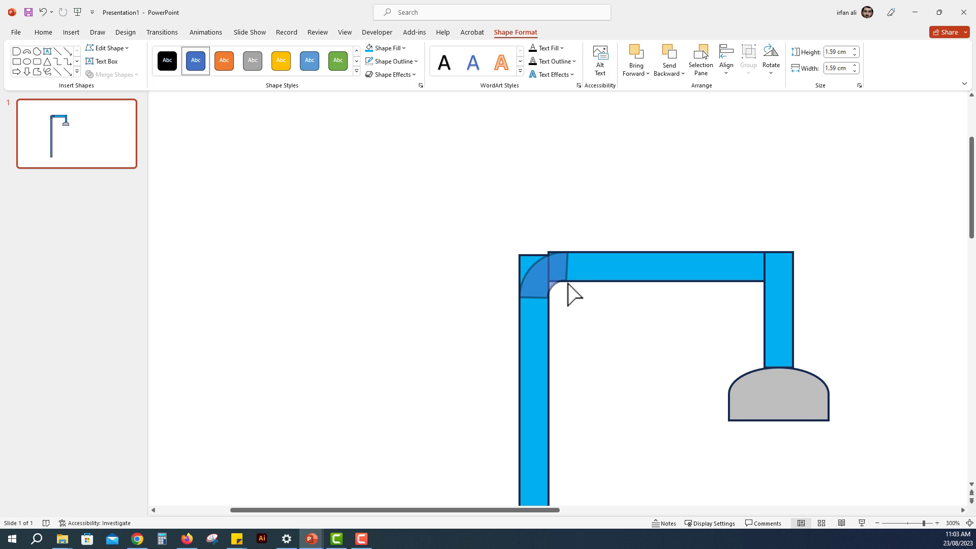
pyautogui.moveTo(569, 284); pyautogui.dragTo(567, 283)
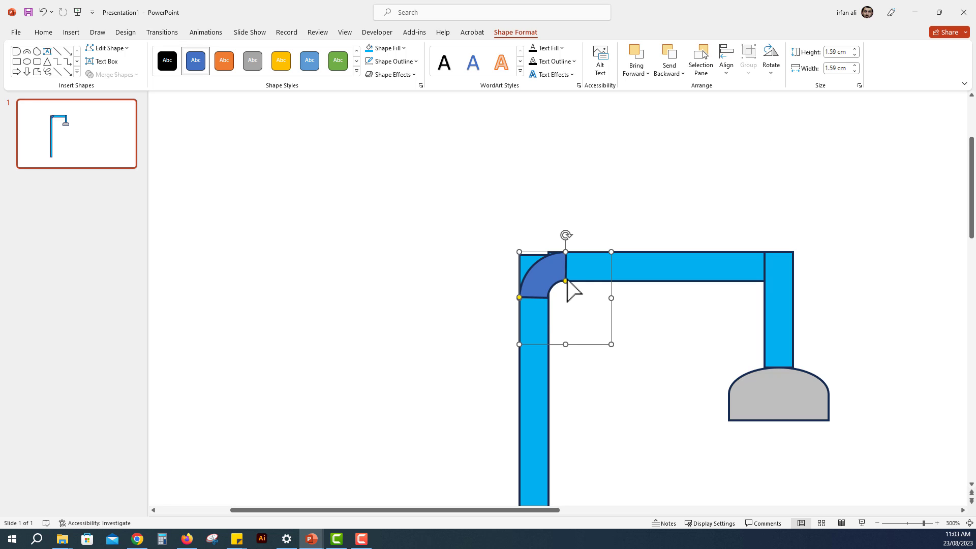
pyautogui.moveTo(566, 281); pyautogui.dragTo(566, 282)
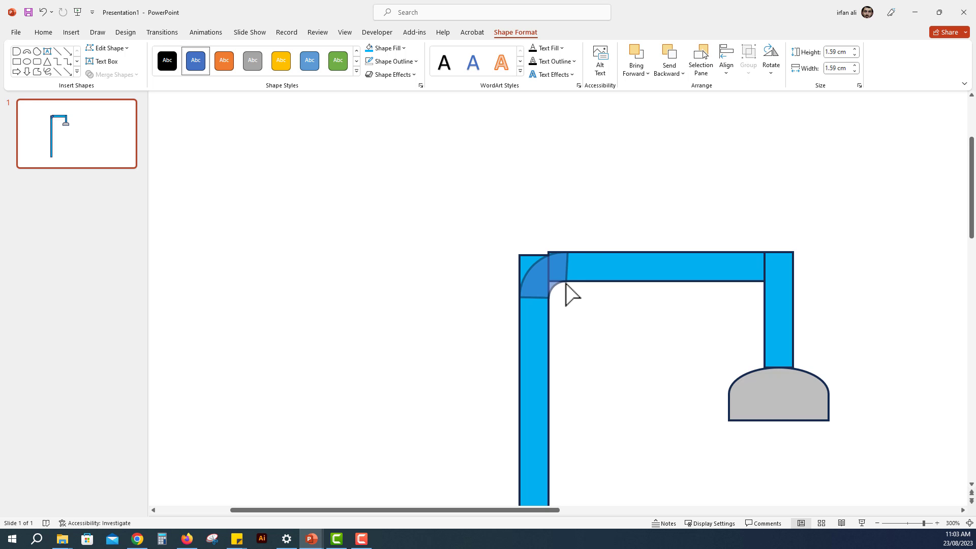
pyautogui.moveTo(565, 283); pyautogui.dragTo(566, 284)
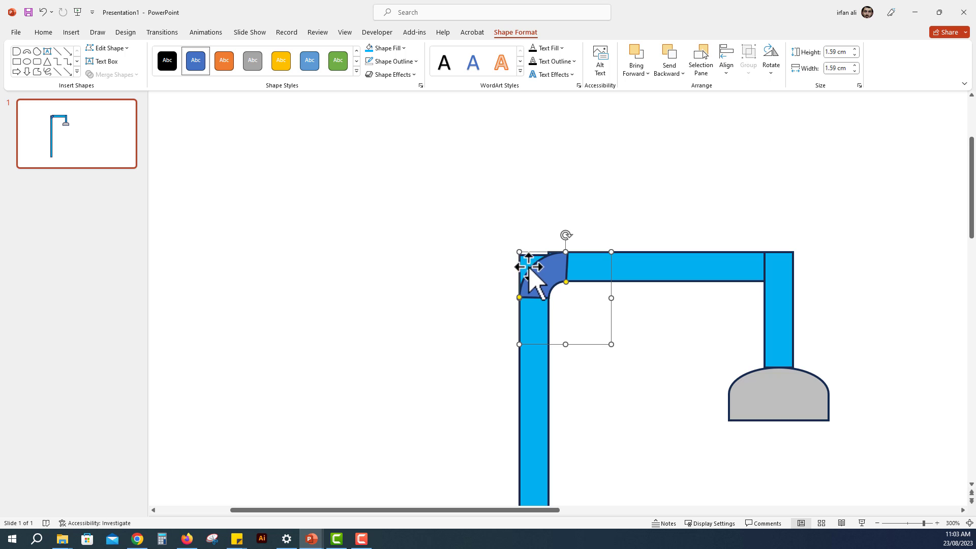
# Step: Move the arc onto the long vertical pipe's upper end and raise the horizontal pipe to meet the arc's right end
pyautogui.moveTo(529, 270); pyautogui.dragTo(541, 241)
pyautogui.click(669, 277)
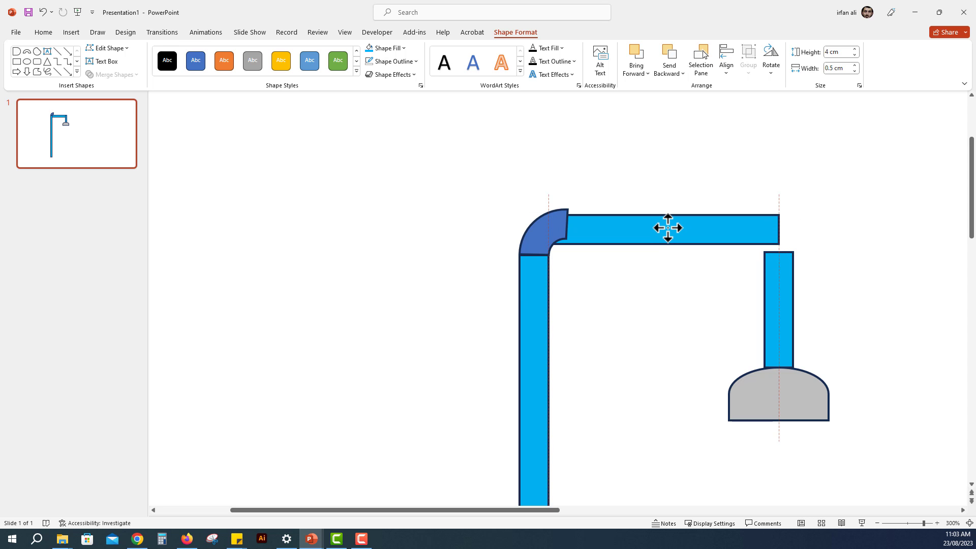
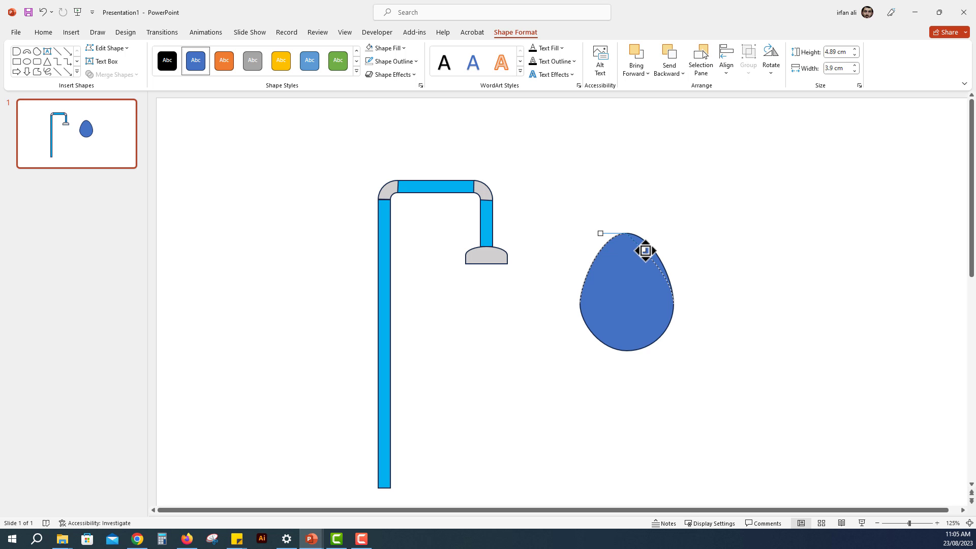
# Step: Reshape the blue egg-shaped oval into a teardrop with a pointed top by editing its points and curve handles
pyautogui.moveTo(637, 249); pyautogui.dragTo(655, 233)
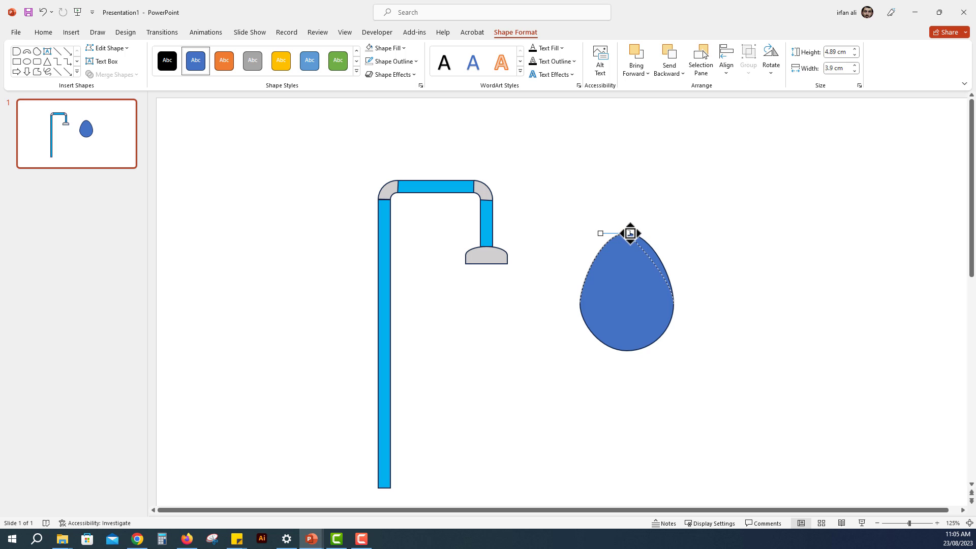
pyautogui.moveTo(630, 234); pyautogui.dragTo(626, 234)
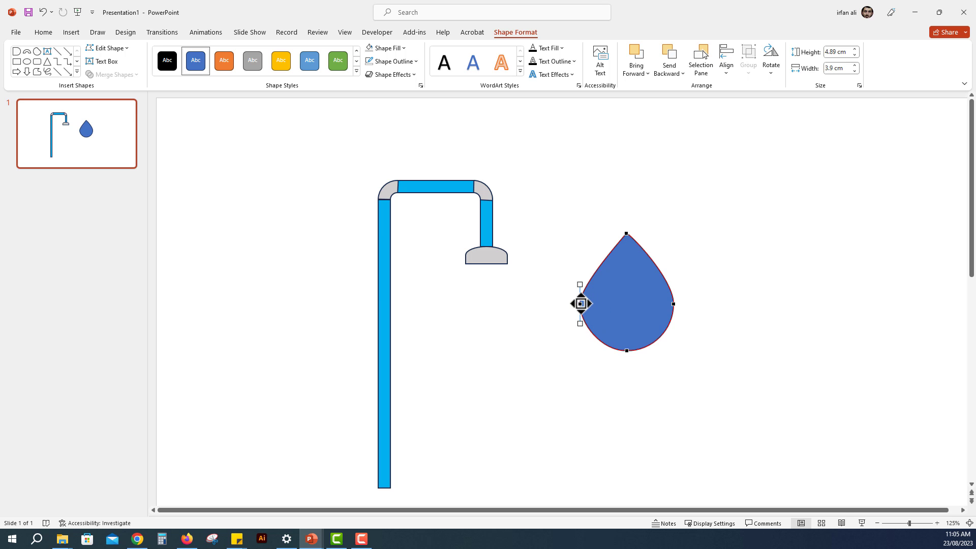
pyautogui.moveTo(583, 278); pyautogui.dragTo(580, 279)
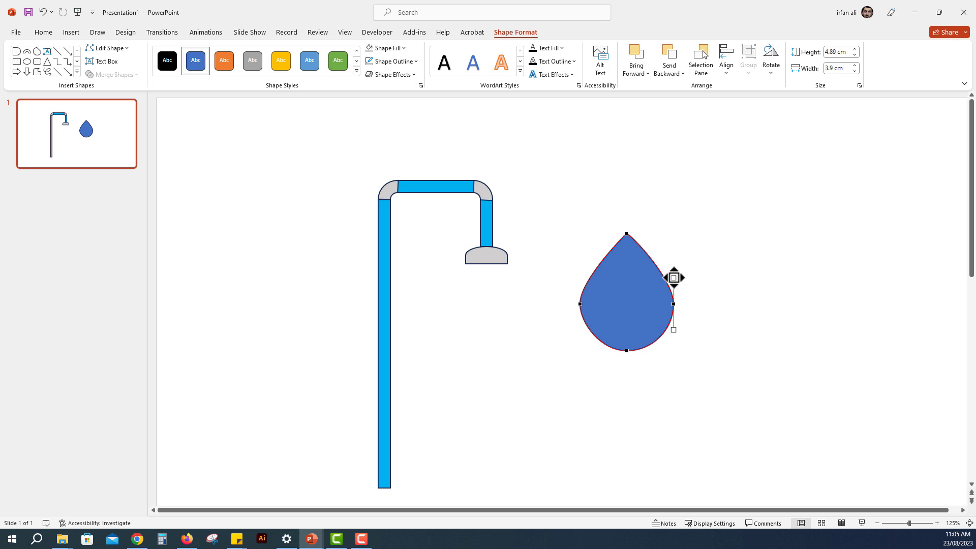
pyautogui.moveTo(673, 274); pyautogui.dragTo(674, 275)
pyautogui.click(709, 299)
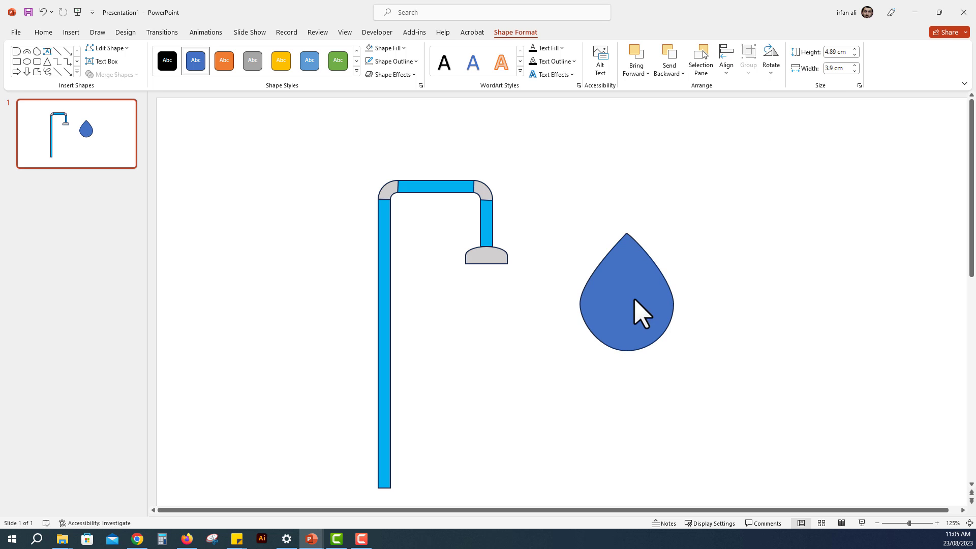
# Step: Shrink the teardrop to about 2.05 cm high and 1.64 cm wide
pyautogui.click(635, 305)
pyautogui.moveTo(673, 350); pyautogui.dragTo(621, 279)
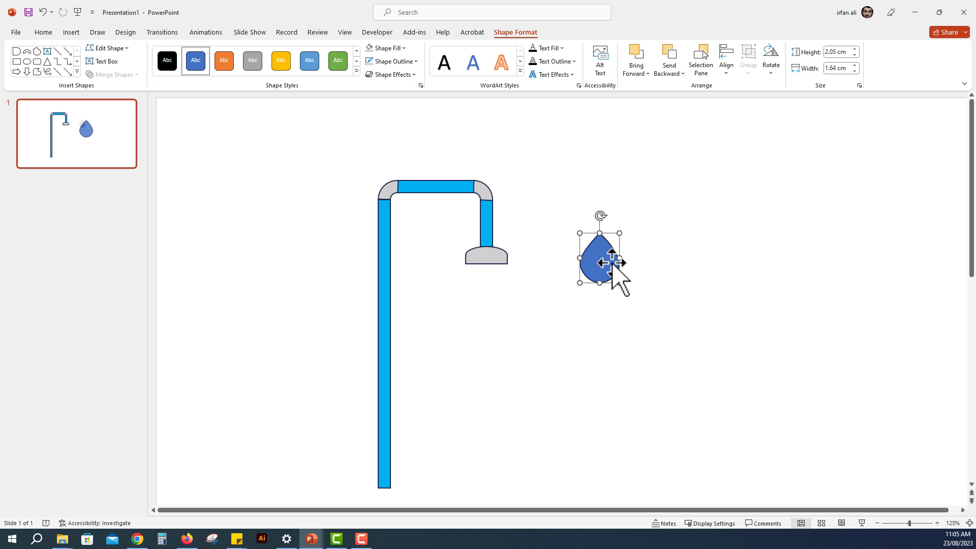
pyautogui.click(693, 298)
# Step: Fill the teardrop with the standard Light Blue colour and remove its outline
pyautogui.click(616, 264)
pyautogui.click(403, 49)
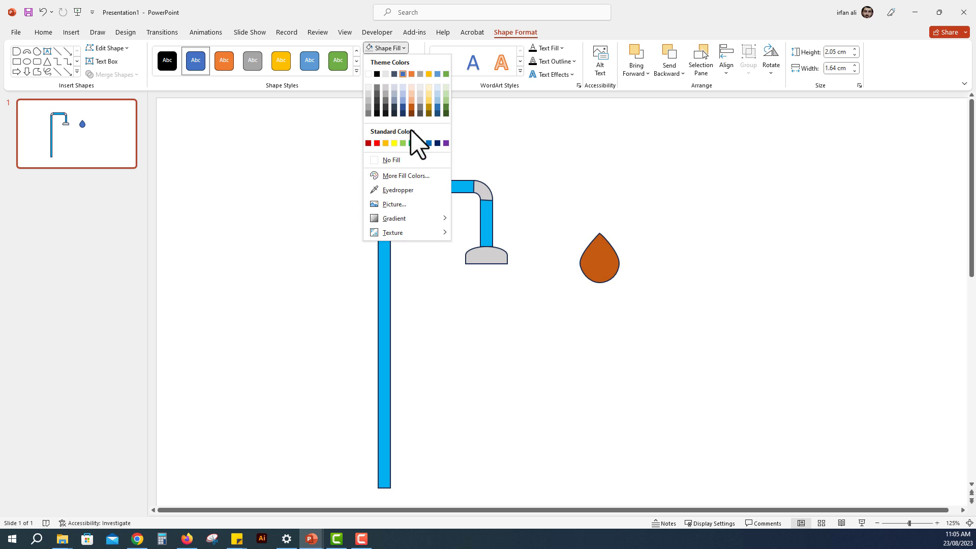
pyautogui.click(420, 143)
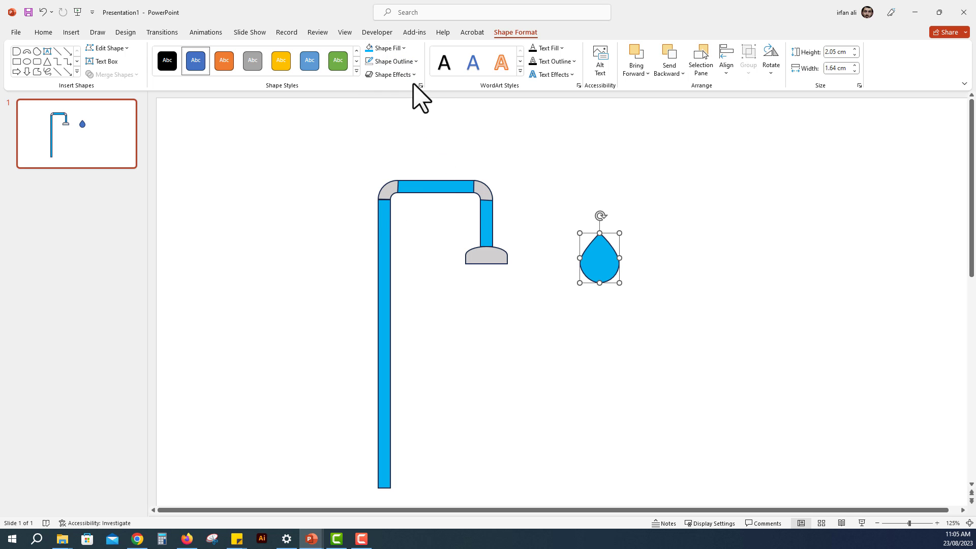
pyautogui.click(399, 61)
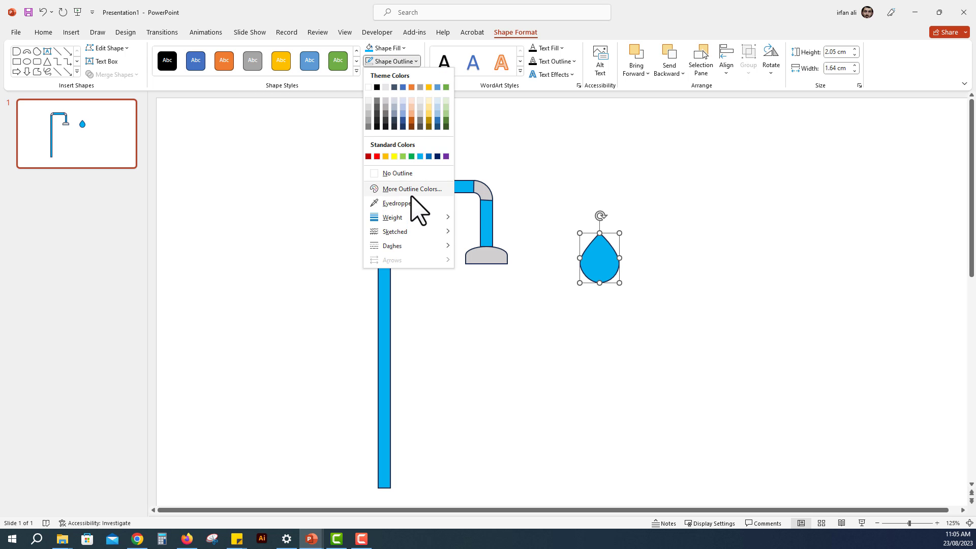
pyautogui.click(412, 173)
# Step: Shrink the drop to about 0.63 cm by 0.5 cm and place it at the lower-left edge of the grey shower head
pyautogui.moveTo(598, 263); pyautogui.dragTo(474, 266)
pyautogui.click(479, 297)
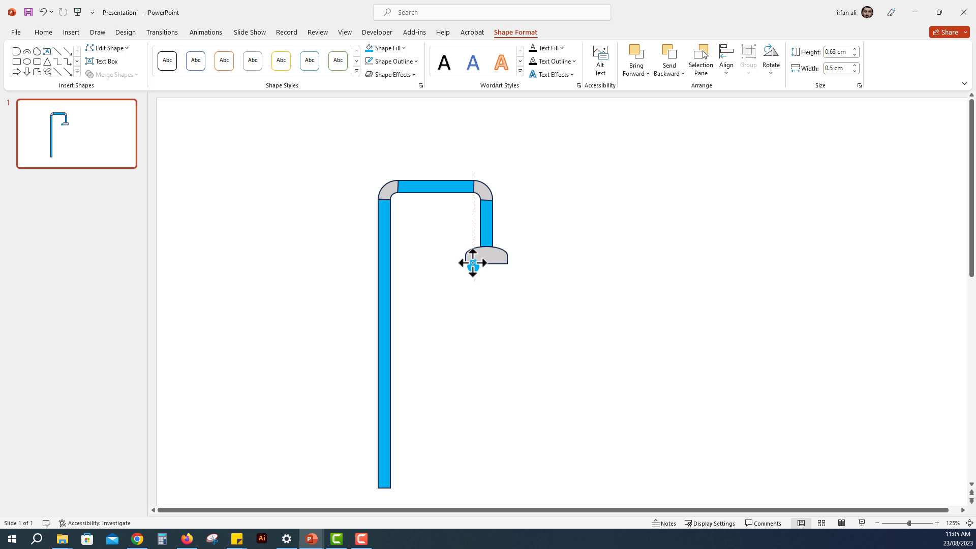
pyautogui.moveTo(472, 264); pyautogui.dragTo(473, 263)
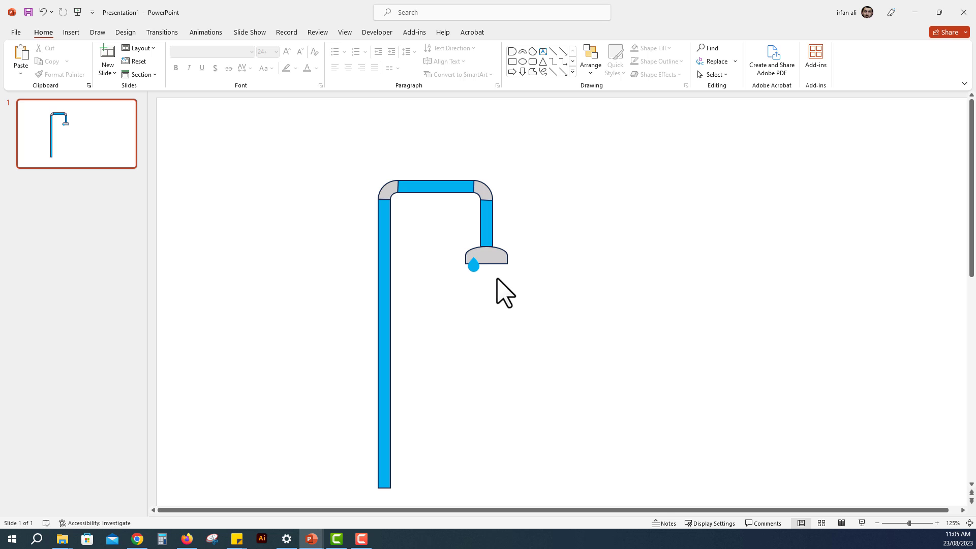
# Step: Apply a straight downward Lines motion path animation to the small water drop
pyautogui.click(473, 264)
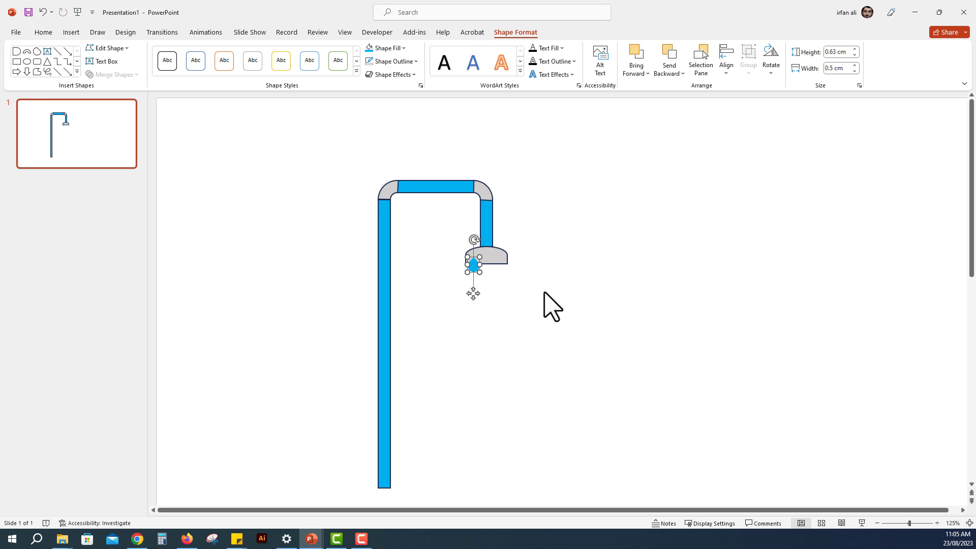
pyautogui.click(205, 33)
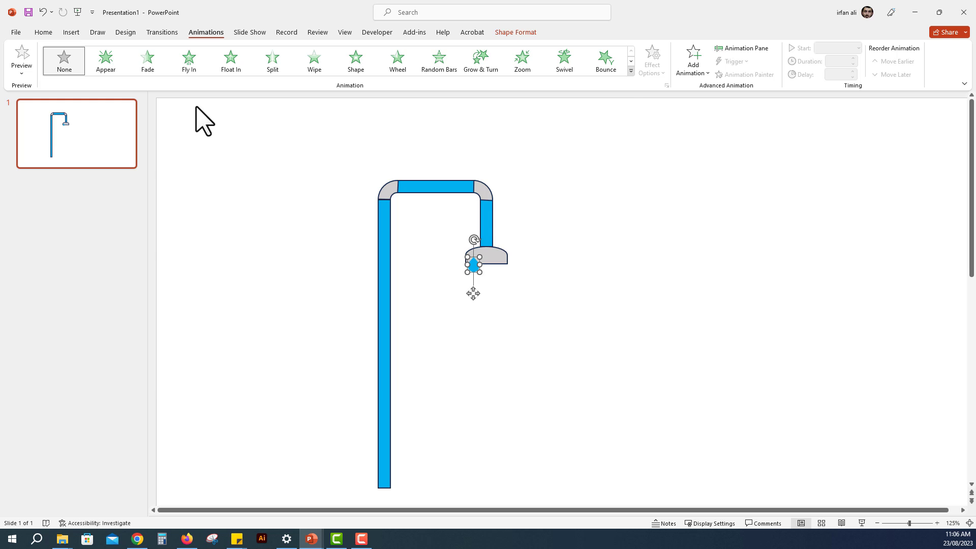
pyautogui.click(631, 71)
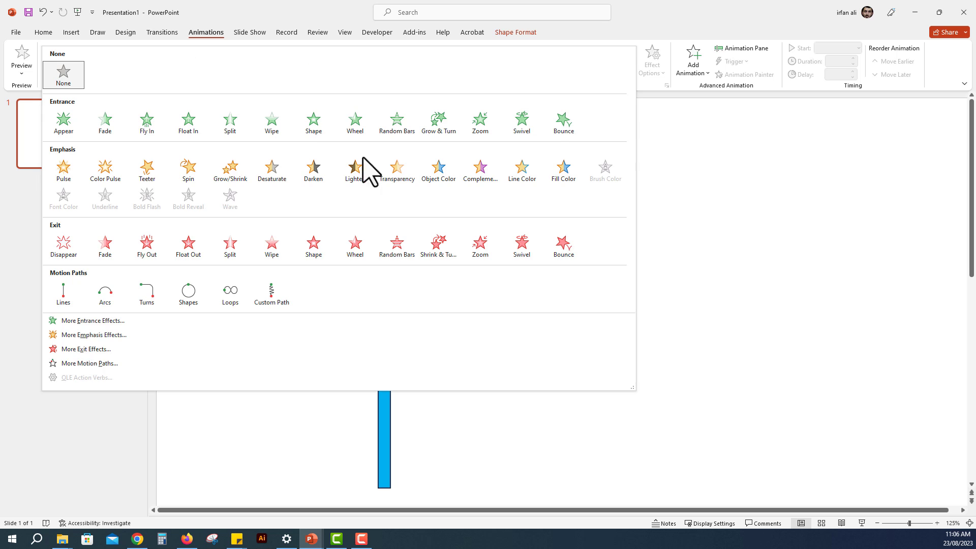
pyautogui.click(76, 291)
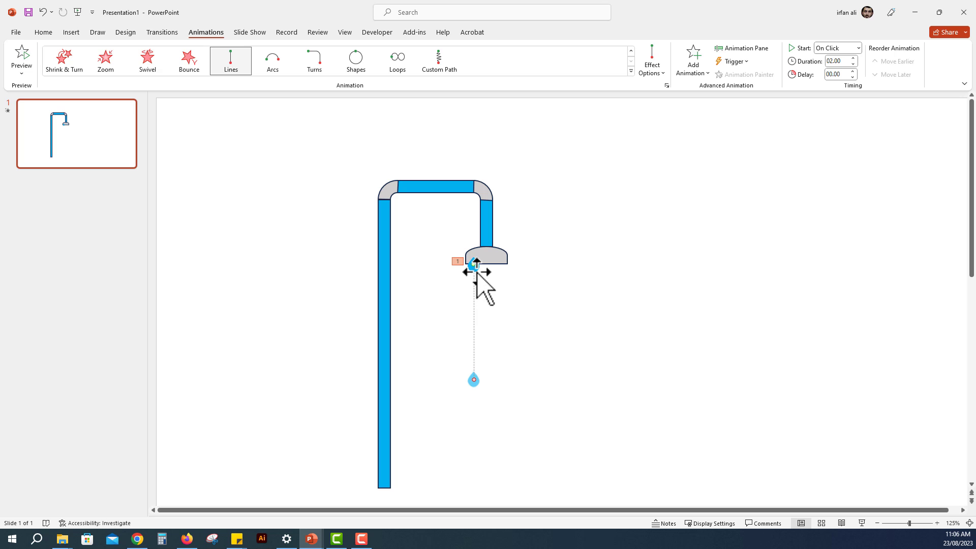
pyautogui.rightClick(473, 380)
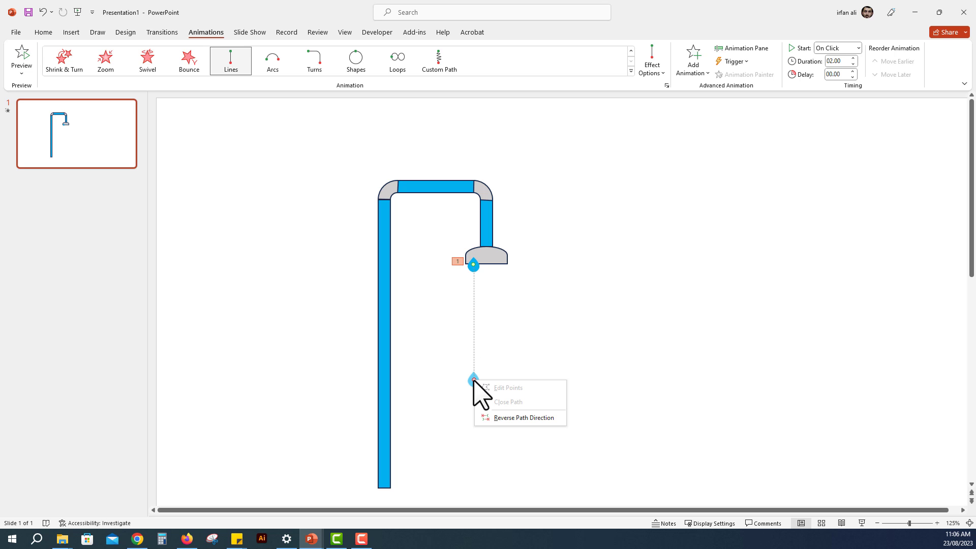
pyautogui.press('Escape')
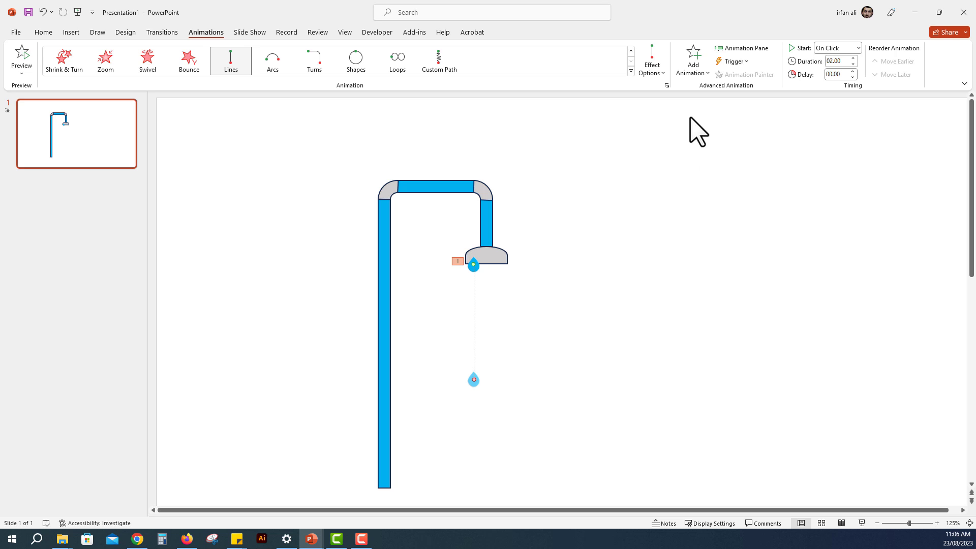
# Step: Set the drop's motion to 0 sec smooth start and smooth end, repeat it Until End of Slide, and preview it
pyautogui.click(739, 46)
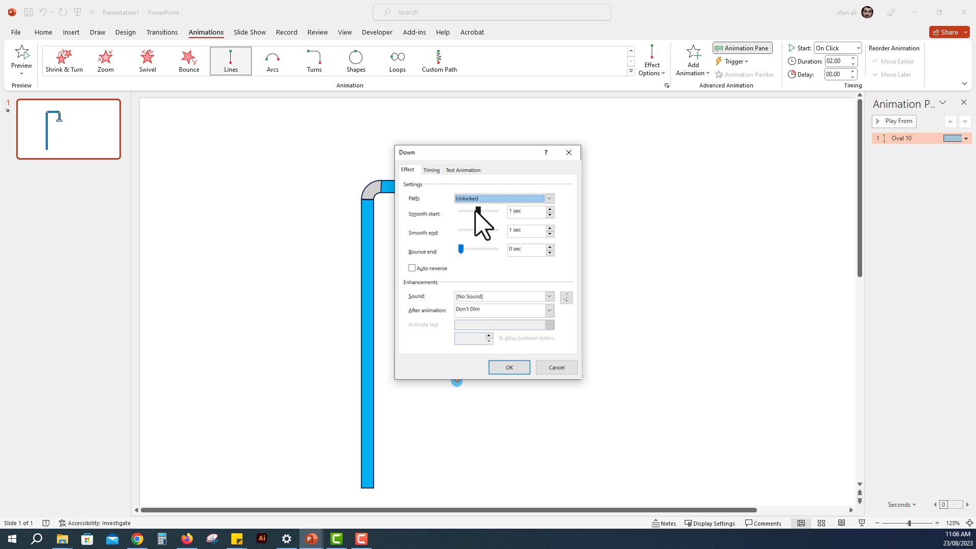
pyautogui.moveTo(477, 212)
pyautogui.mouseDown()
pyautogui.moveTo(459, 212)
pyautogui.moveTo(476, 228)
pyautogui.mouseUp()
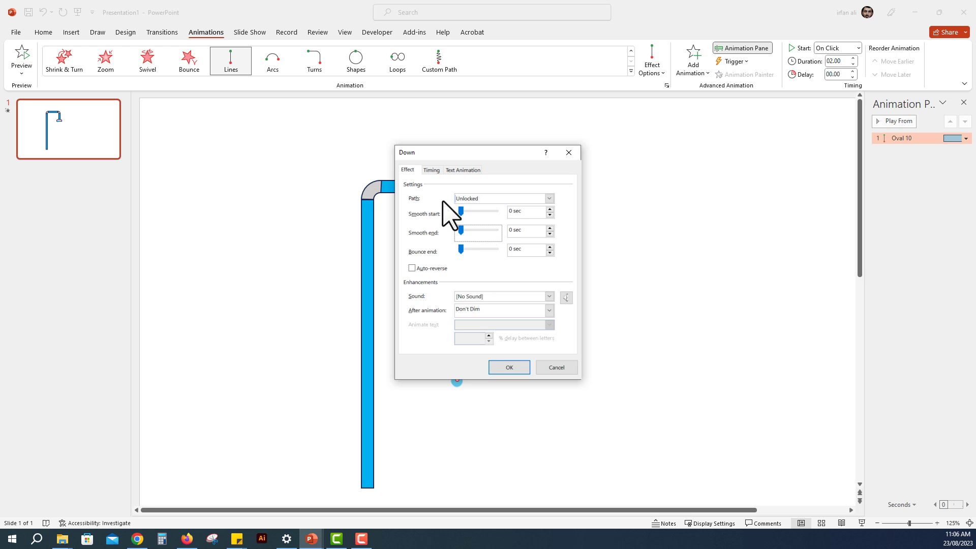
pyautogui.click(433, 170)
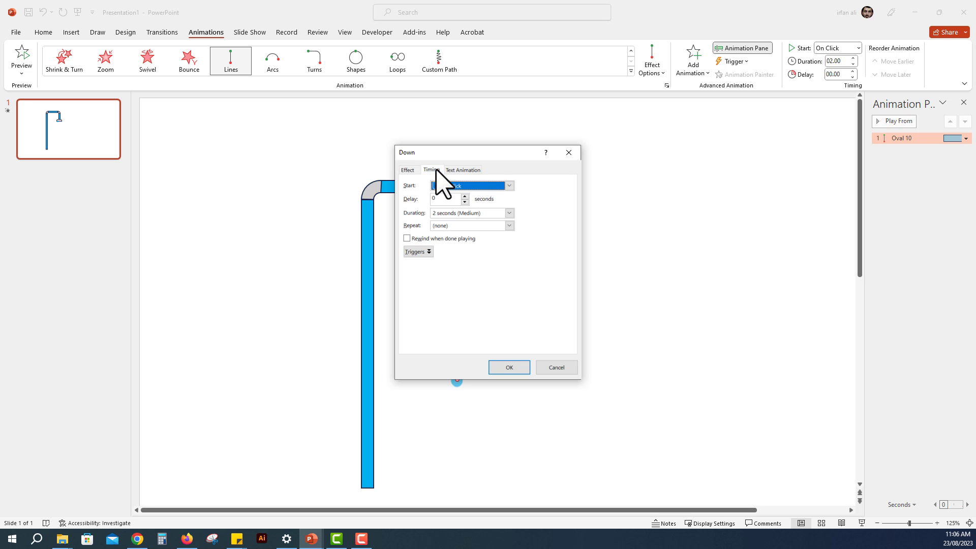
pyautogui.click(509, 225)
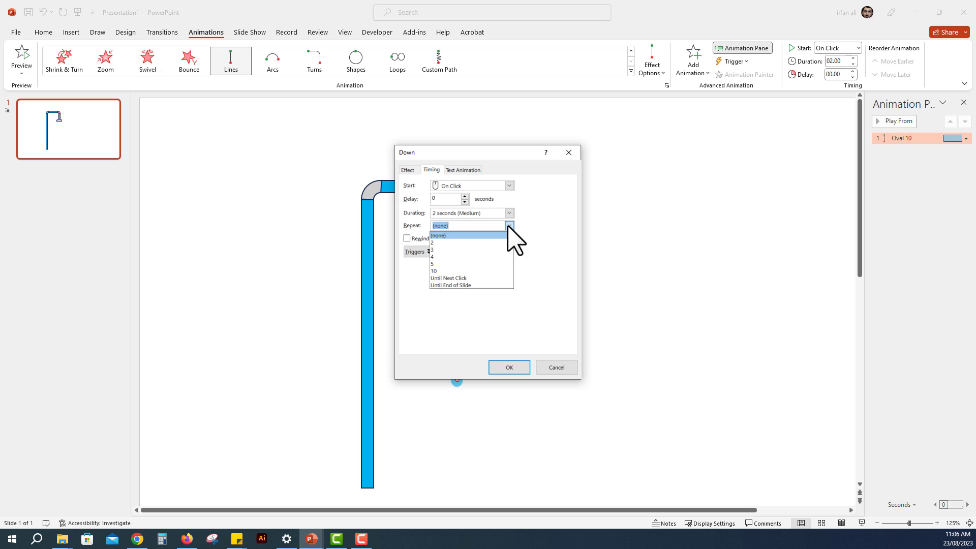
pyautogui.click(481, 286)
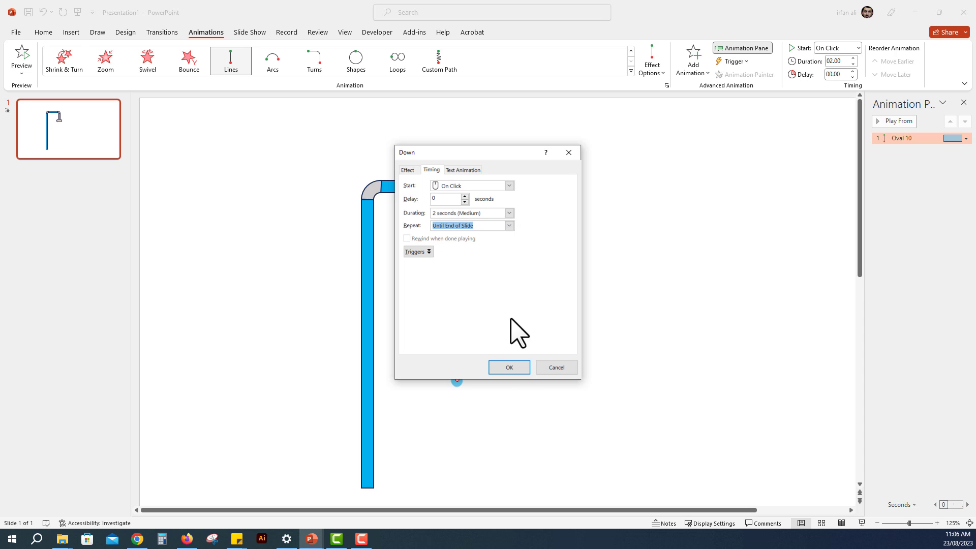
pyautogui.click(509, 367)
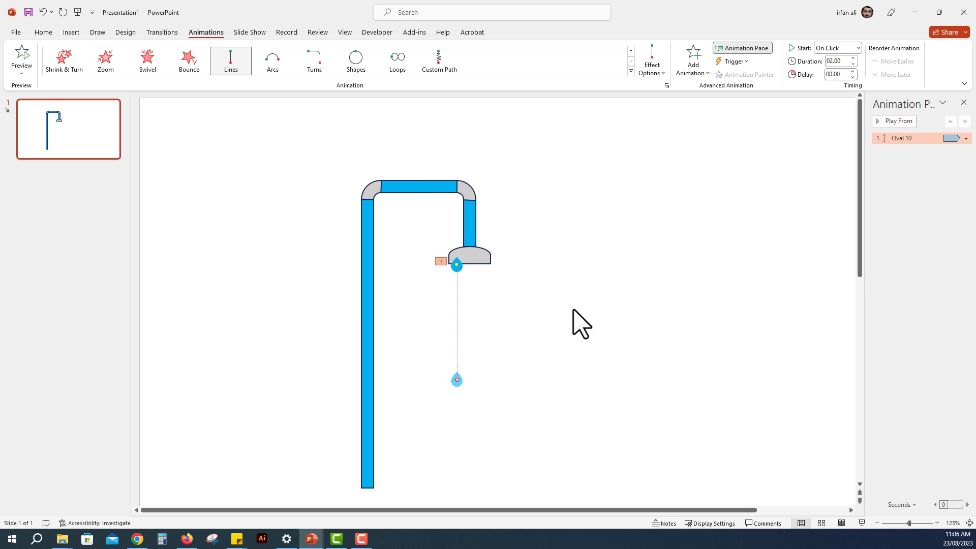
pyautogui.click(880, 122)
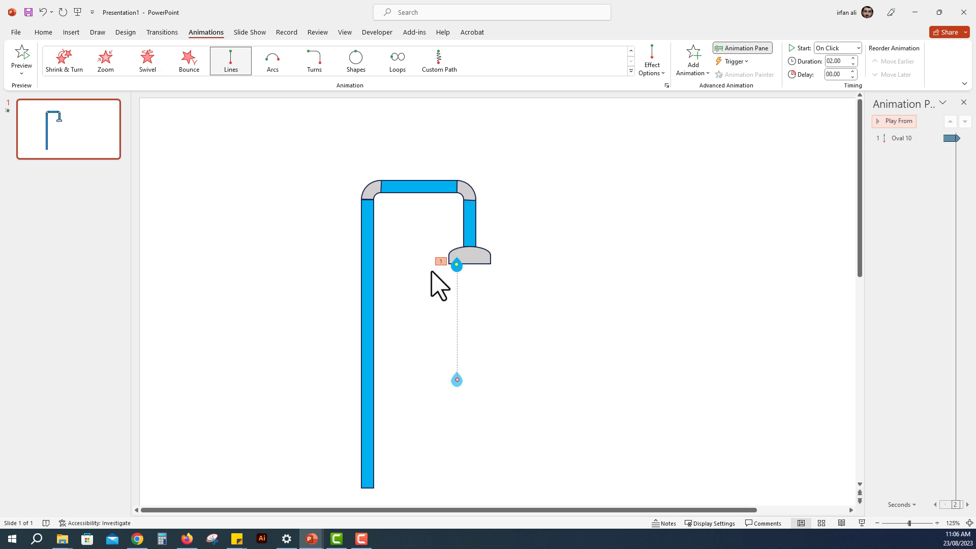
# Step: Move the drop up so that it sits inside the left part of the grey shower head
pyautogui.click(457, 265)
pyautogui.moveTo(459, 269); pyautogui.dragTo(460, 263)
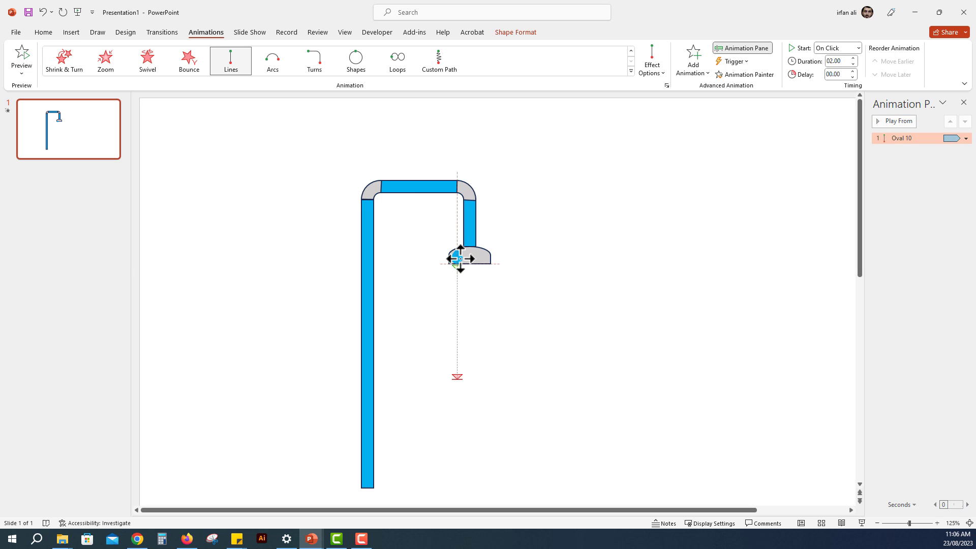
pyautogui.moveTo(459, 258); pyautogui.dragTo(458, 254)
pyautogui.click(476, 289)
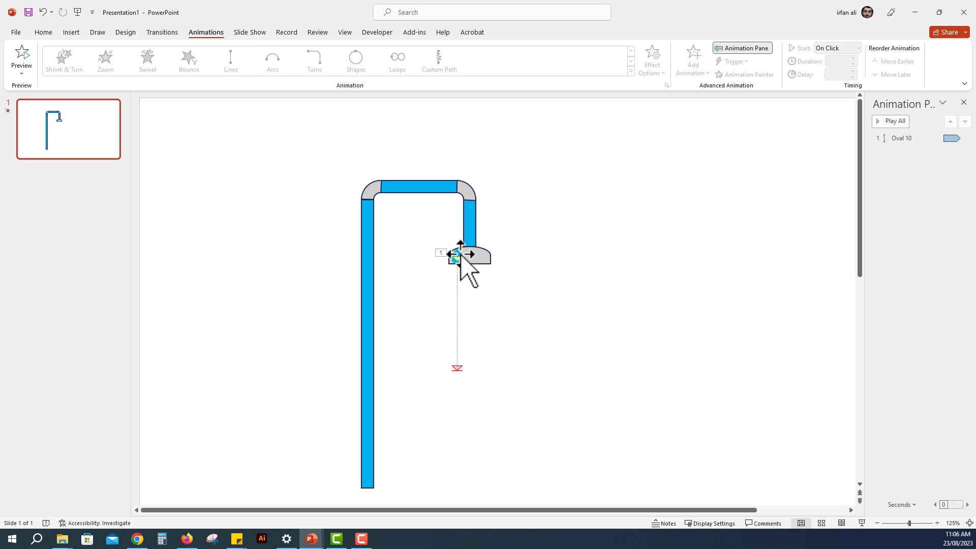
# Step: Duplicate the animated drop twice in an evenly spaced row across the shower head and preview all the animations
pyautogui.keyDown('ctrl'); pyautogui.scroll(5, 459, 256); pyautogui.keyUp('ctrl')
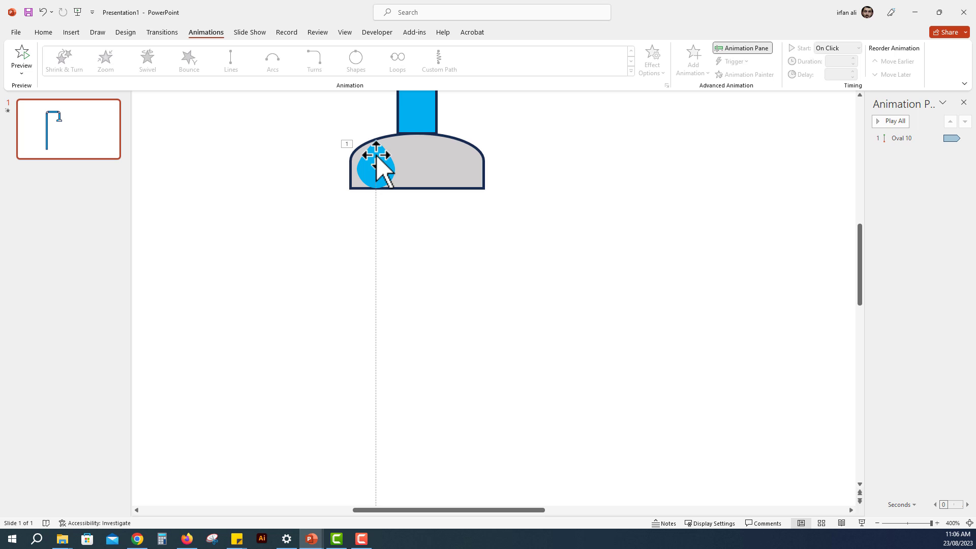
pyautogui.moveTo(376, 158); pyautogui.dragTo(417, 159)
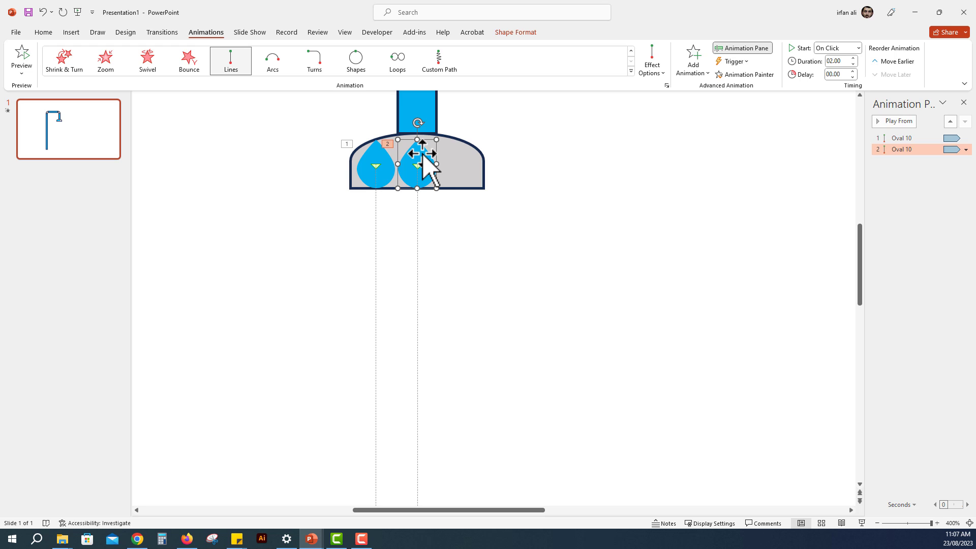
pyautogui.moveTo(422, 154); pyautogui.dragTo(465, 155)
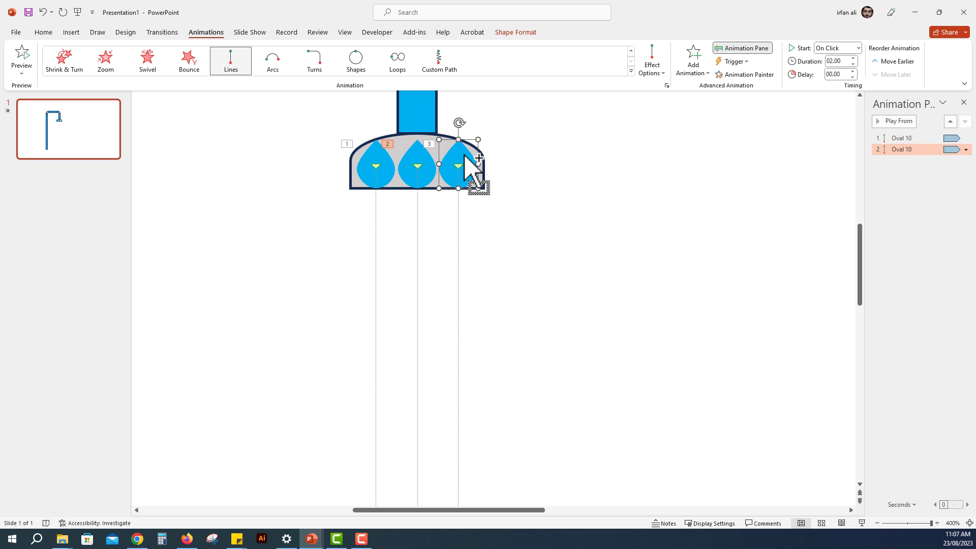
pyautogui.keyDown('ctrl'); pyautogui.scroll(-5, 467, 160); pyautogui.keyUp('ctrl')
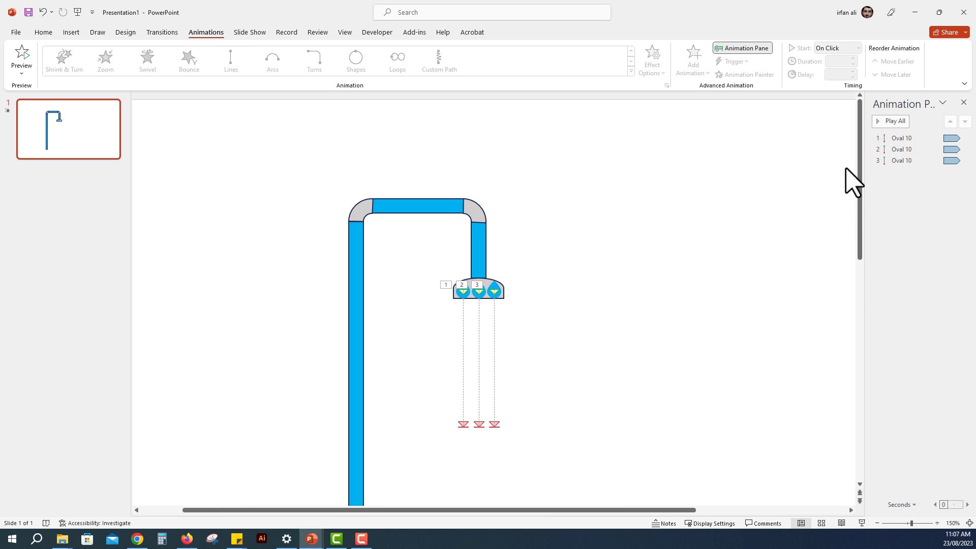
pyautogui.click(893, 121)
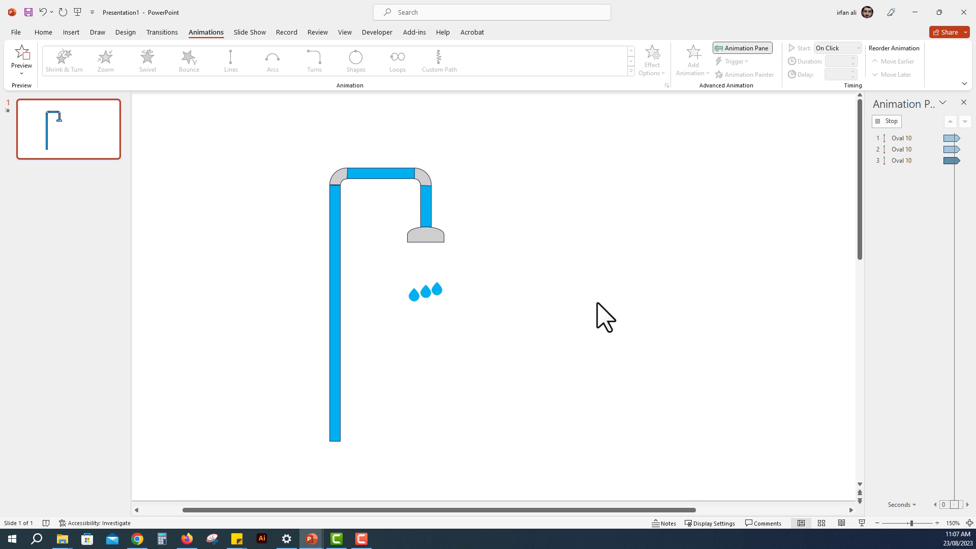
pyautogui.click(892, 120)
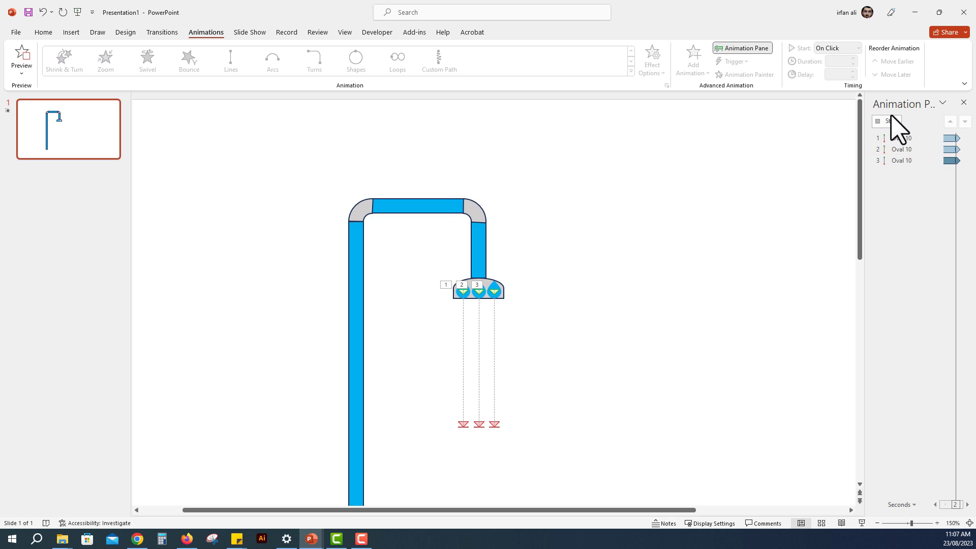
# Step: Set all three drop animations to Start With Previous and preview them from the first one
pyautogui.click(904, 140)
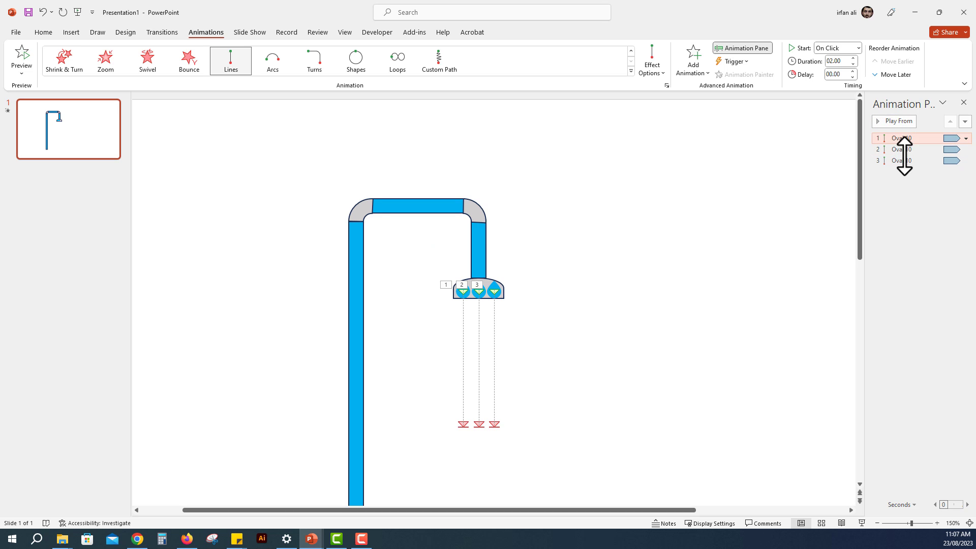
pyautogui.keyDown('shift'); pyautogui.click(905, 160); pyautogui.keyUp('shift')
pyautogui.rightClick(904, 160)
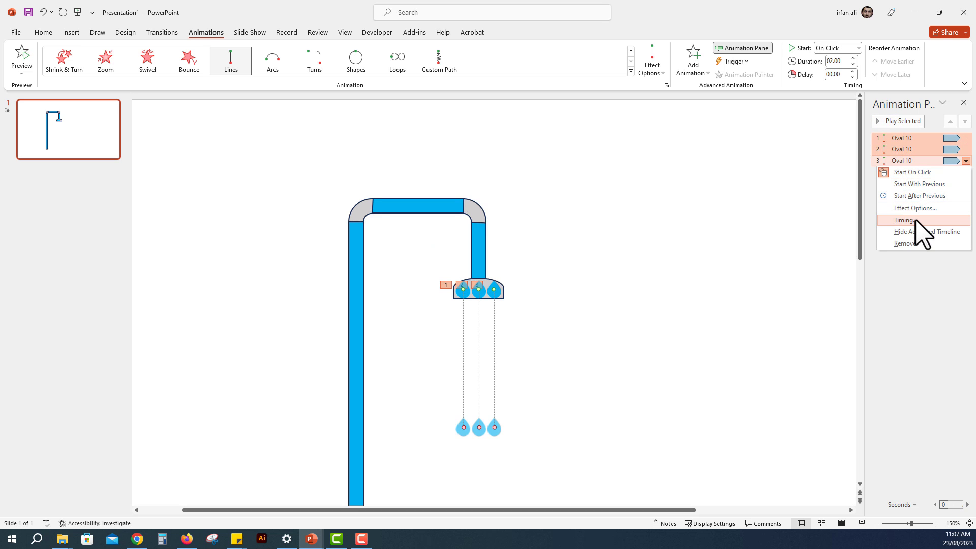
pyautogui.click(917, 184)
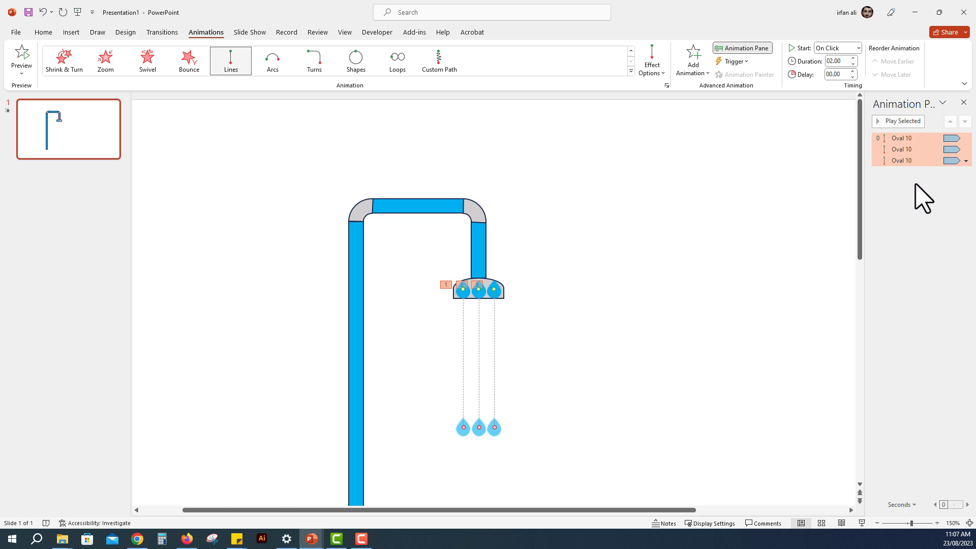
pyautogui.click(897, 138)
pyautogui.click(897, 122)
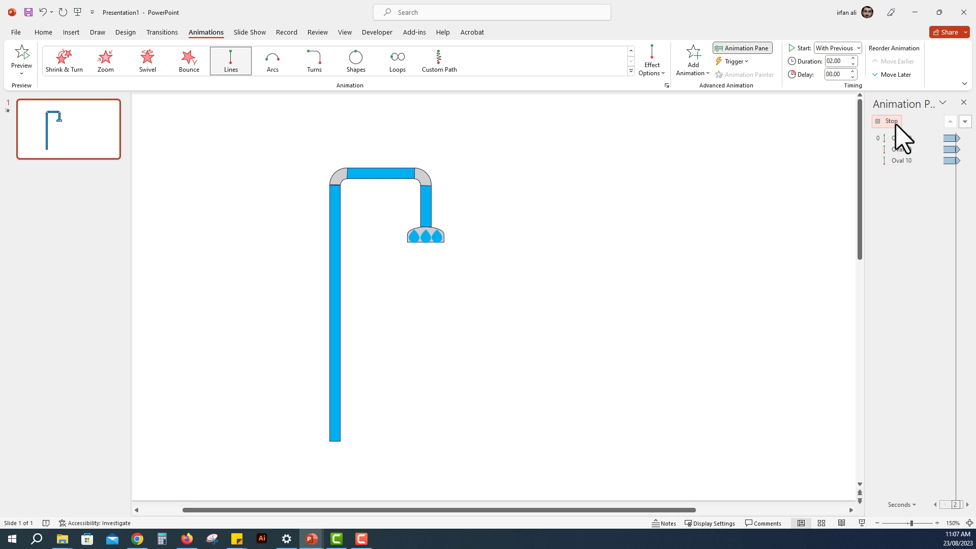
pyautogui.click(897, 122)
pyautogui.click(897, 122)
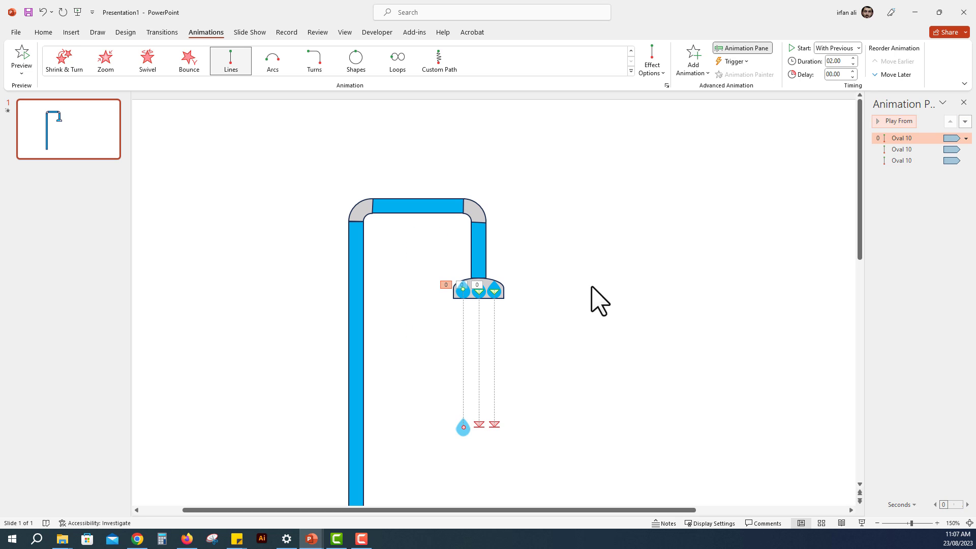
pyautogui.moveTo(518, 310); pyautogui.dragTo(441, 279)
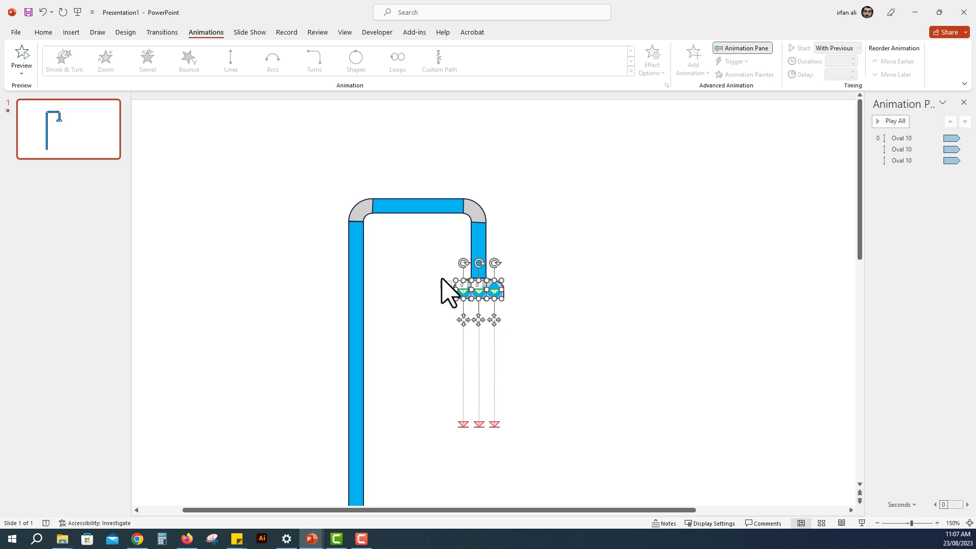
pyautogui.moveTo(480, 320)
pyautogui.keyDown('ctrl'); pyautogui.mouseDown()
pyautogui.moveTo(480, 343)
pyautogui.moveTo(480, 334)
pyautogui.mouseUp(); pyautogui.keyUp('ctrl')
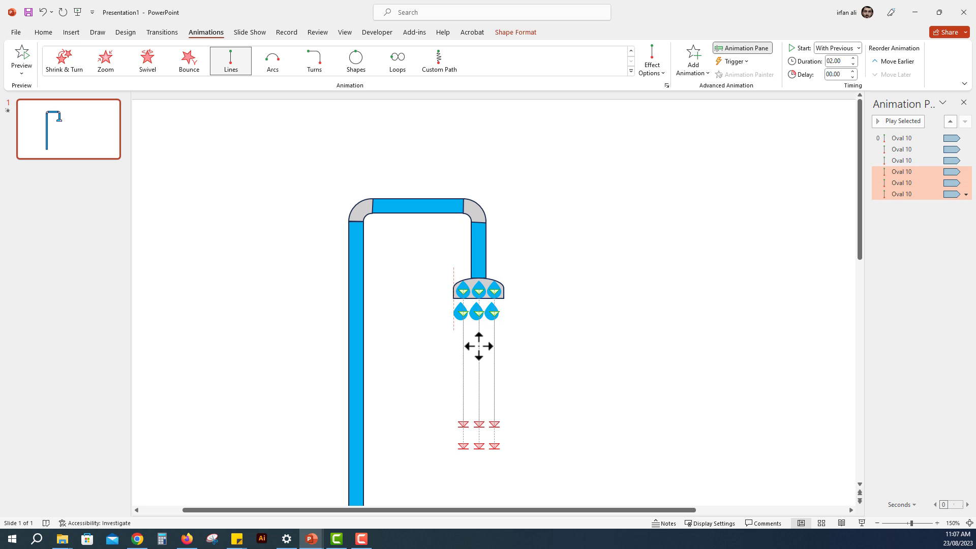
pyautogui.moveTo(480, 339); pyautogui.dragTo(478, 346)
pyautogui.hotkey('ctrl', 'z')
pyautogui.hotkey('ctrl', 'z')
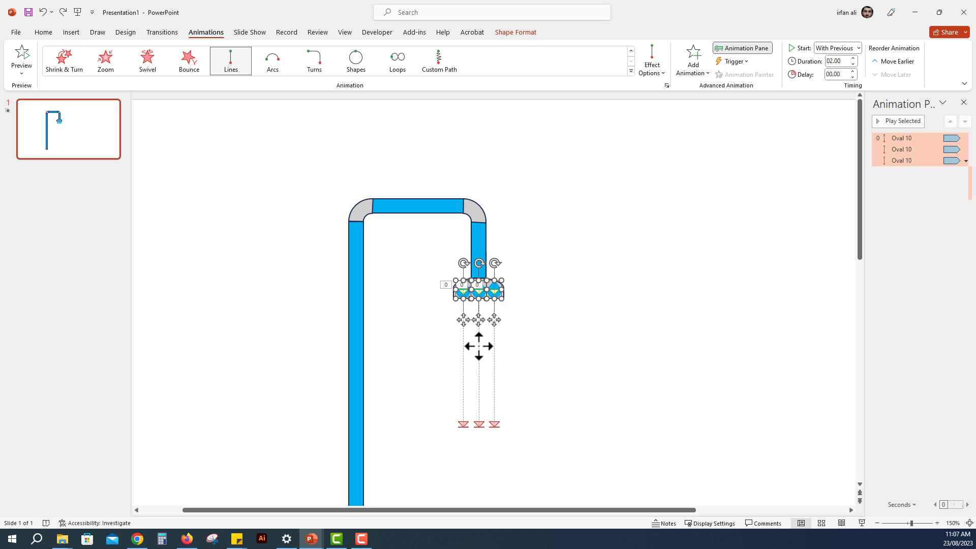
pyautogui.click(528, 331)
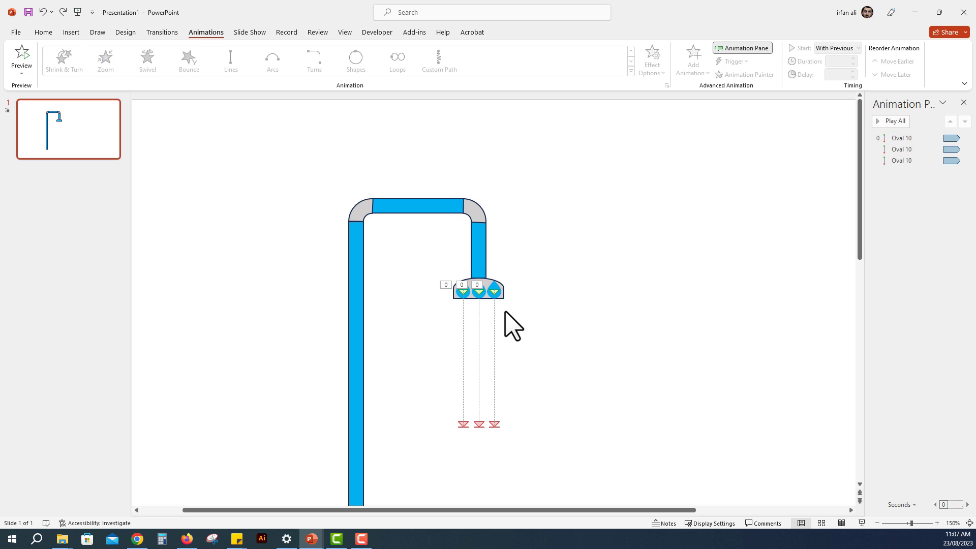
# Step: Duplicate the three animated drops in the shower head and place the copies exactly over the originals
pyautogui.moveTo(506, 310); pyautogui.dragTo(463, 289)
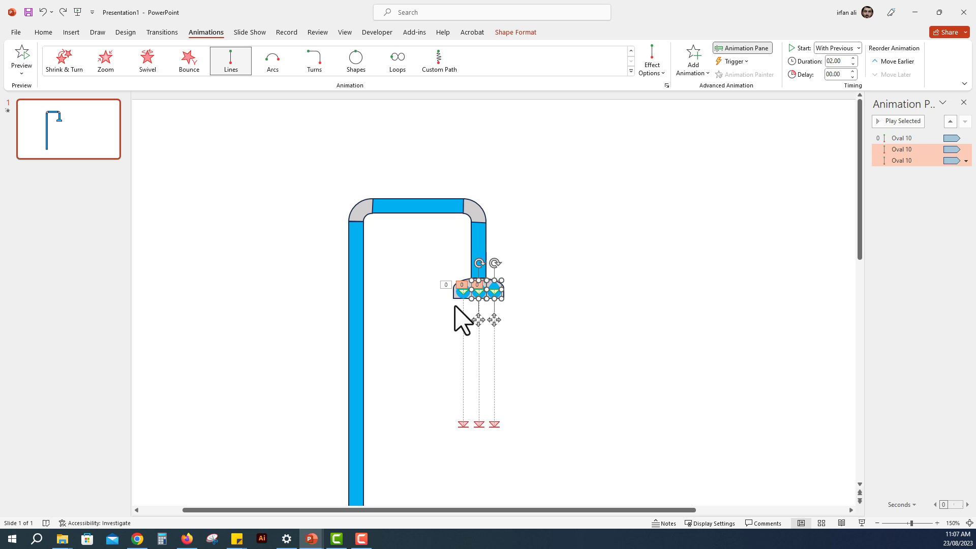
pyautogui.keyDown('shift'); pyautogui.click(461, 292); pyautogui.keyUp('shift')
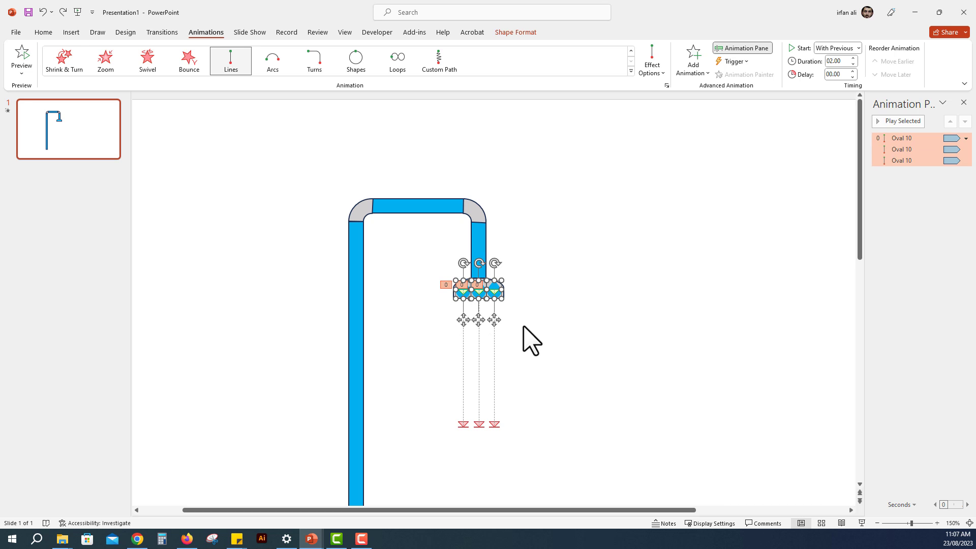
pyautogui.hotkey('ctrl', 'd')
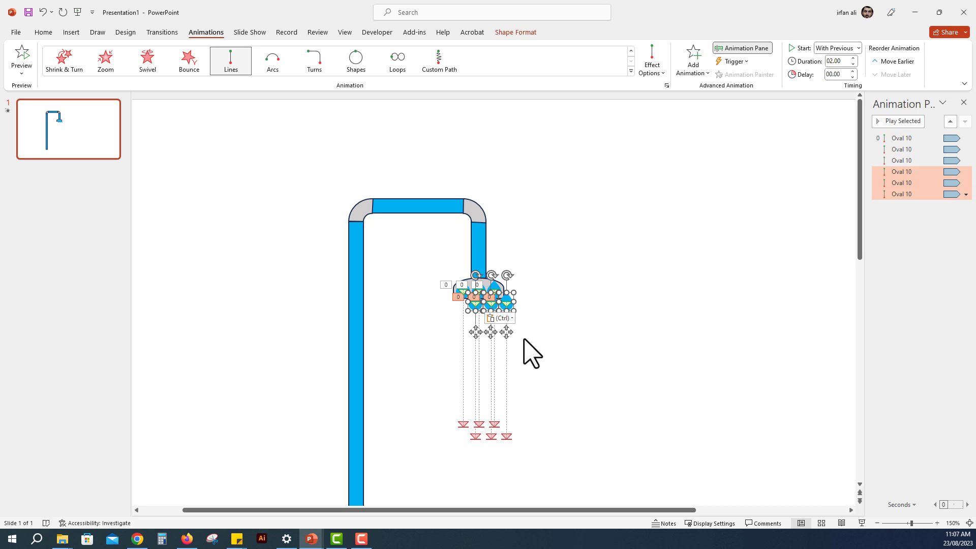
pyautogui.scroll(5, 506, 328)
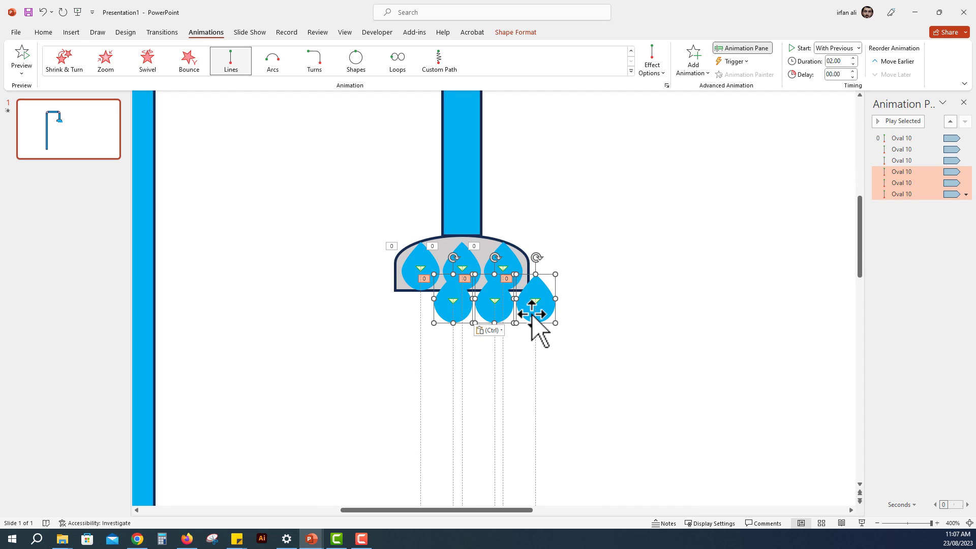
pyautogui.moveTo(541, 309); pyautogui.dragTo(509, 277)
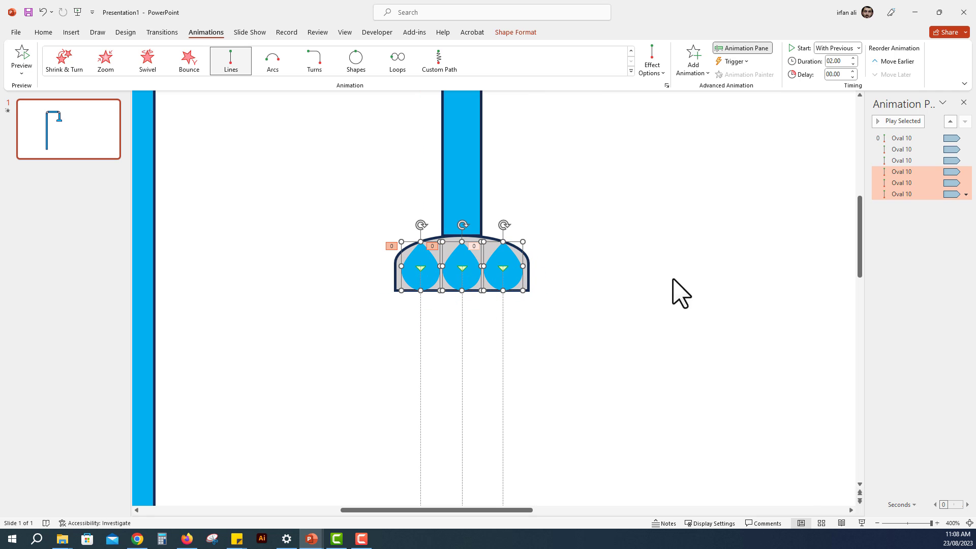
# Step: Preview all six drop animations from the first one, then stop the playback
pyautogui.scroll(-5, 627, 312)
pyautogui.click(896, 122)
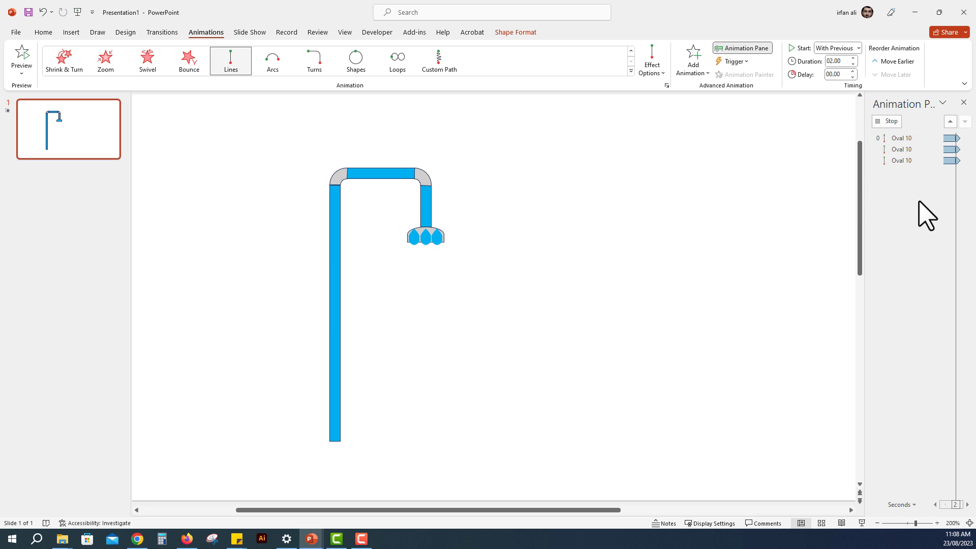
pyautogui.click(910, 137)
pyautogui.click(909, 126)
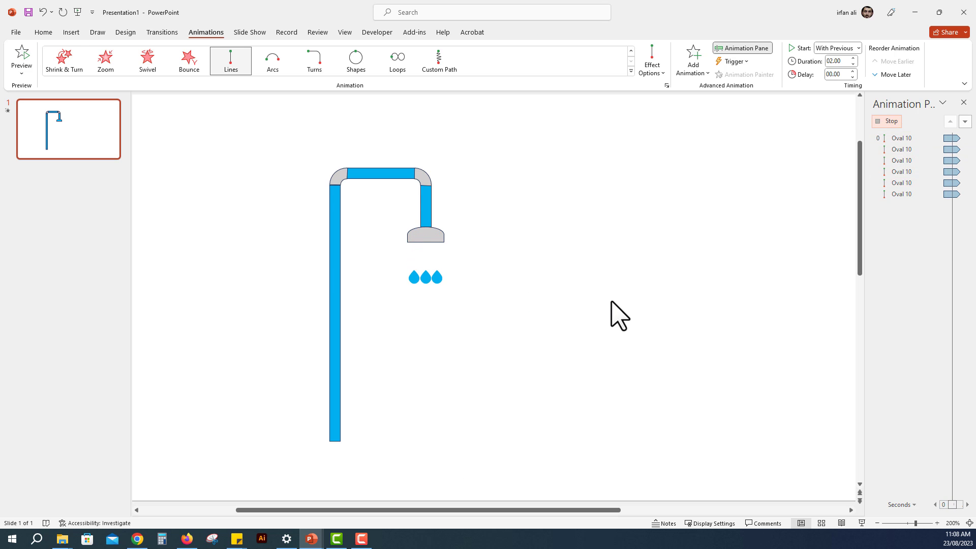
pyautogui.click(894, 123)
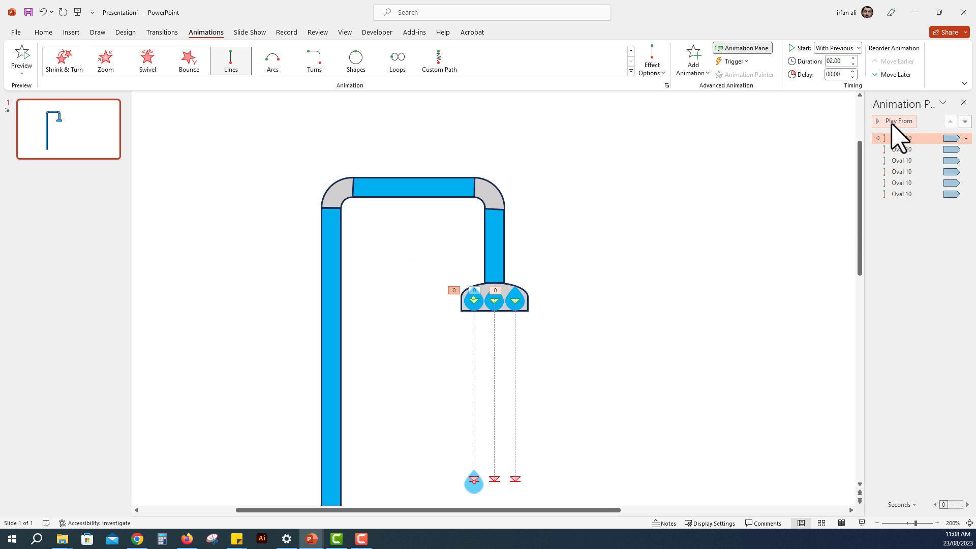
# Step: Set the delay of the last three drop animations to 0.50 sec and preview from the first animation
pyautogui.moveTo(909, 170); pyautogui.dragTo(910, 174)
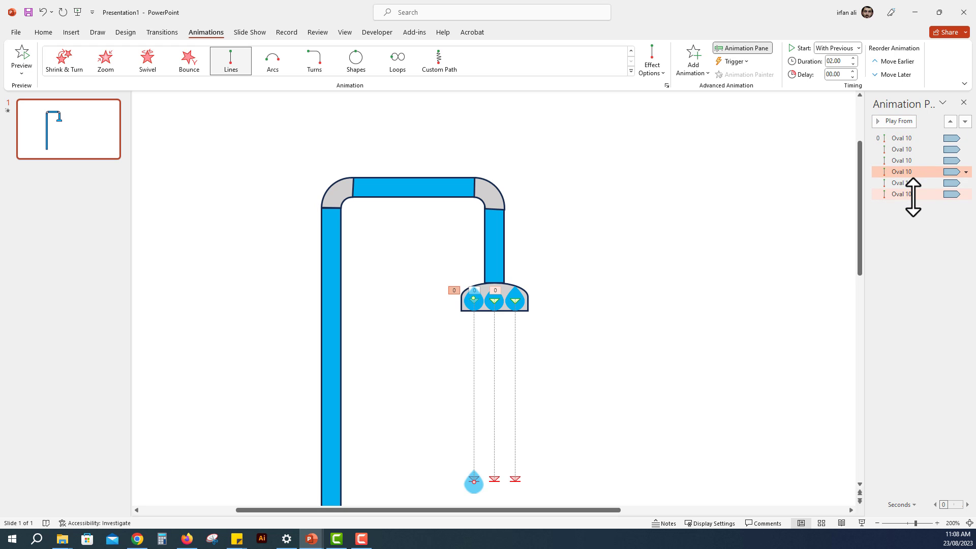
pyautogui.keyDown('shift'); pyautogui.click(909, 193); pyautogui.keyUp('shift')
pyautogui.click(852, 71)
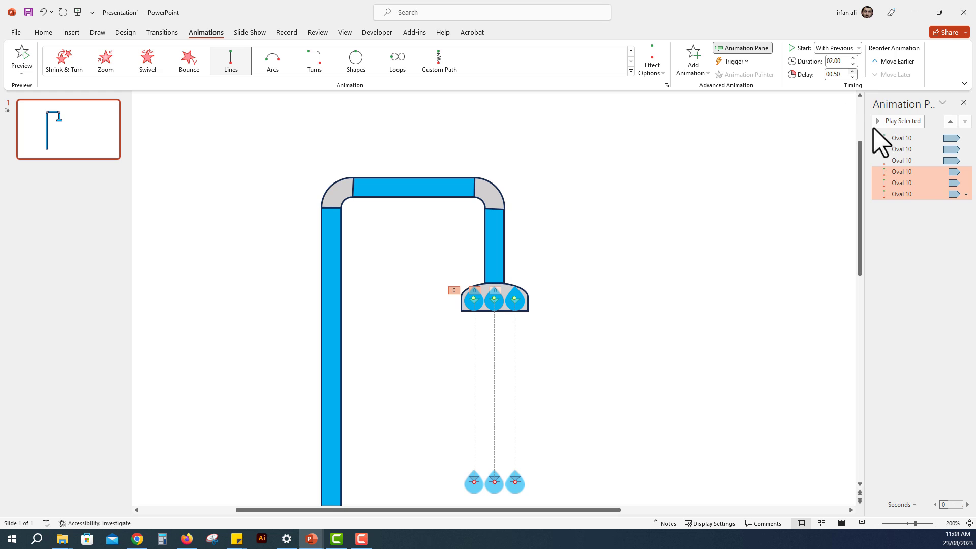
pyautogui.click(894, 138)
pyautogui.click(897, 121)
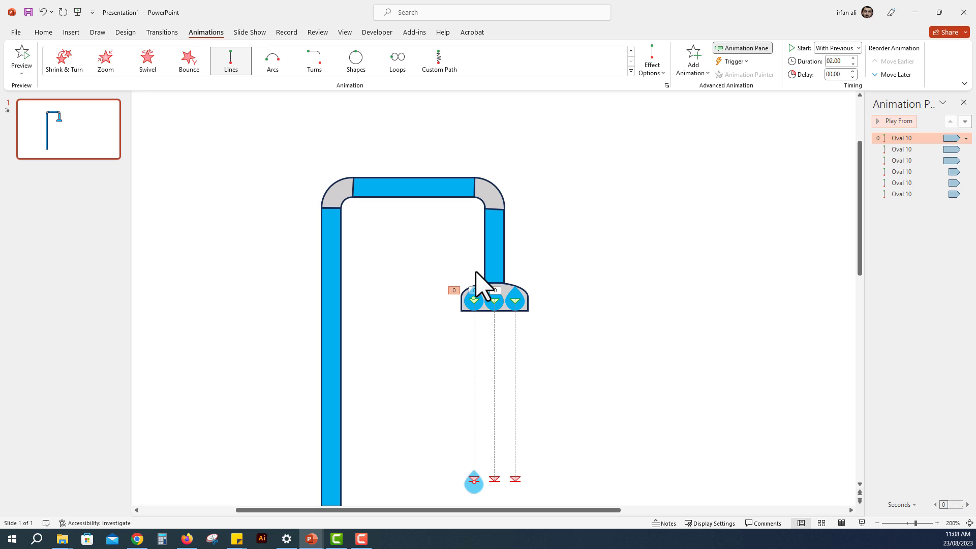
# Step: Duplicate all six stacked drops and align the copies exactly over the originals in the shower head
pyautogui.click(457, 341)
pyautogui.moveTo(455, 334); pyautogui.dragTo(526, 283)
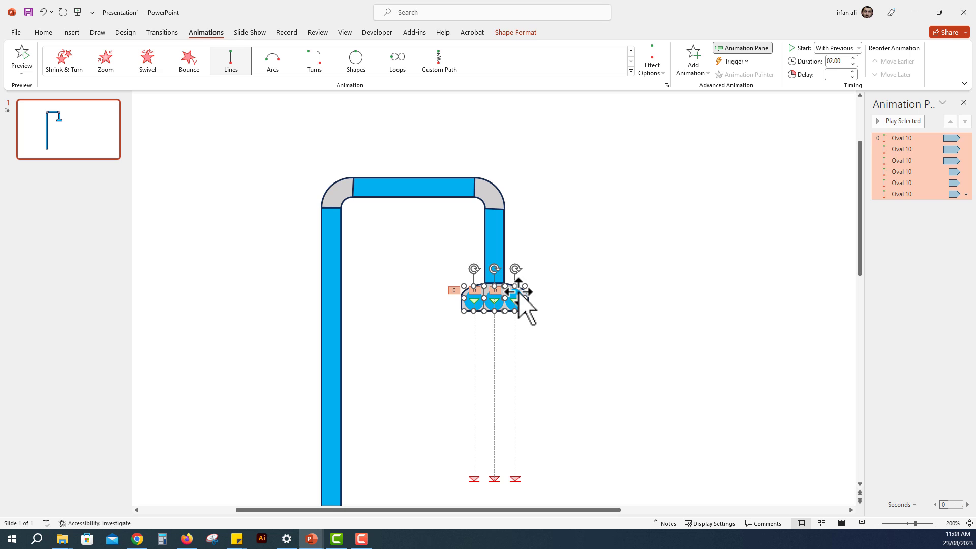
pyautogui.moveTo(518, 295); pyautogui.dragTo(550, 258)
pyautogui.scroll(5, 519, 323)
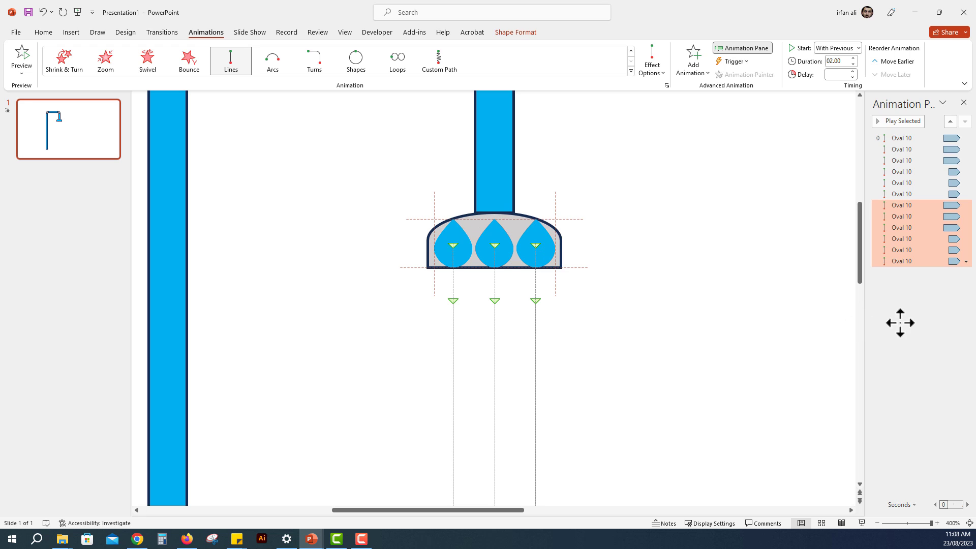
# Step: Set the delay of the seventh to ninth drop animations to 1.00 sec
pyautogui.keyDown('shift'); pyautogui.click(925, 227); pyautogui.keyUp('shift')
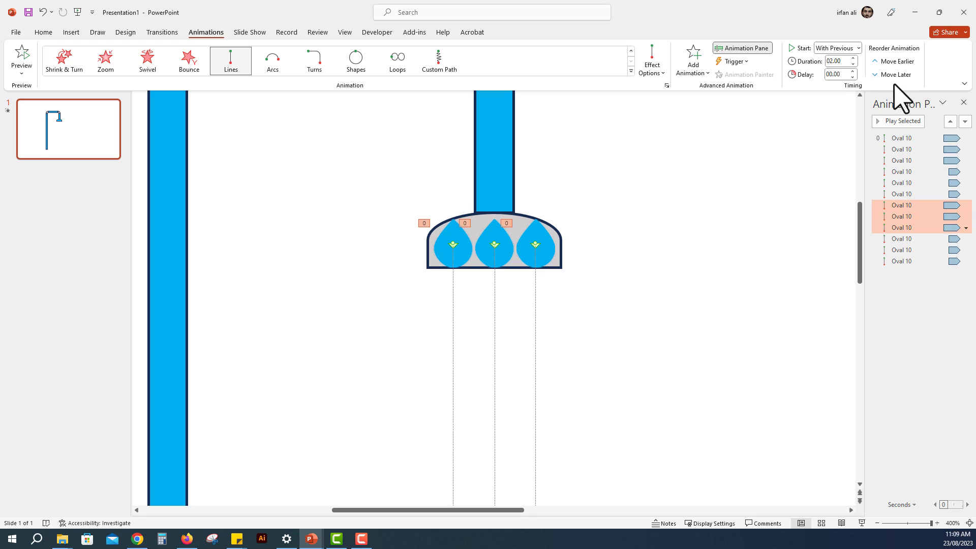
pyautogui.click(853, 71)
# Step: Set the delay of the last three drop animations to 1.50 sec and start the slide show
pyautogui.click(928, 242)
pyautogui.keyDown('shift'); pyautogui.click(930, 262); pyautogui.keyUp('shift')
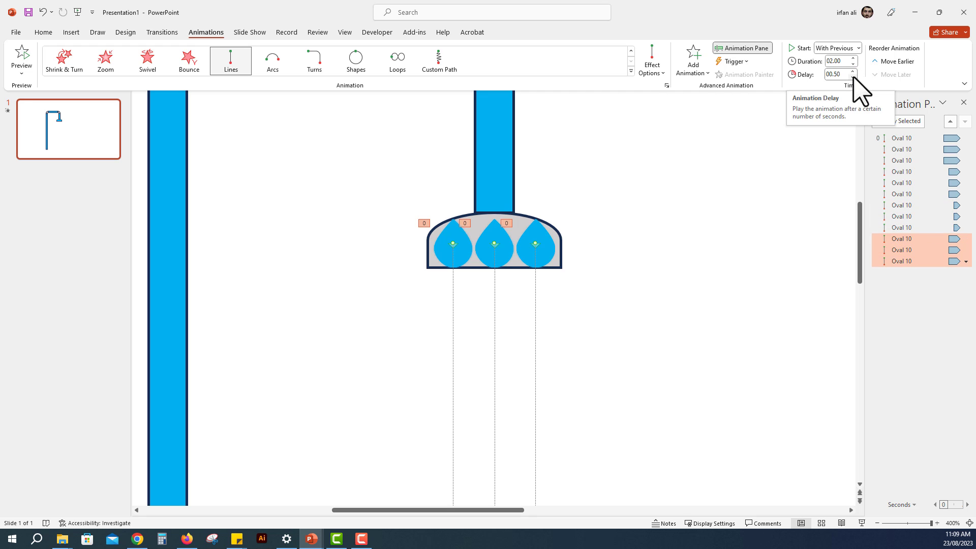
pyautogui.click(934, 175)
pyautogui.click(935, 205)
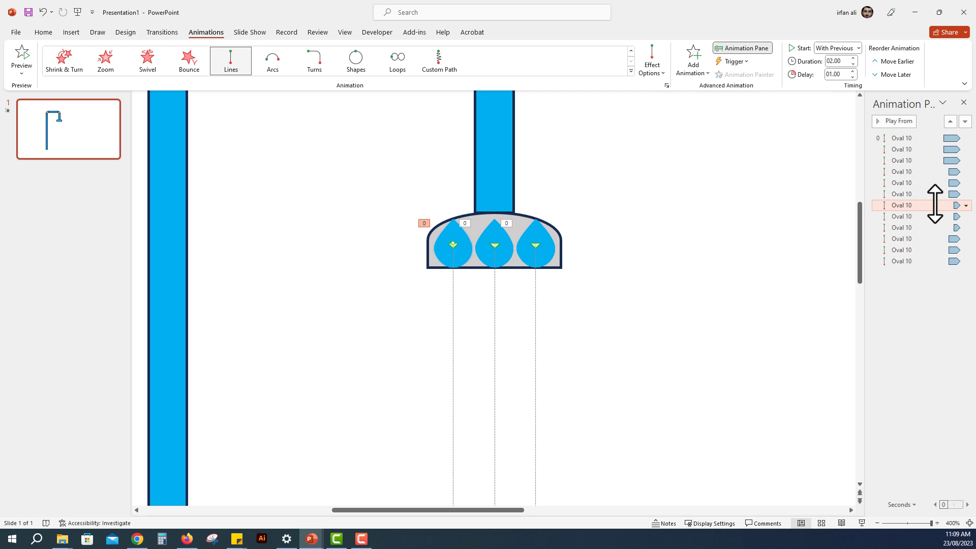
pyautogui.click(937, 240)
pyautogui.keyDown('shift'); pyautogui.click(937, 260); pyautogui.keyUp('shift')
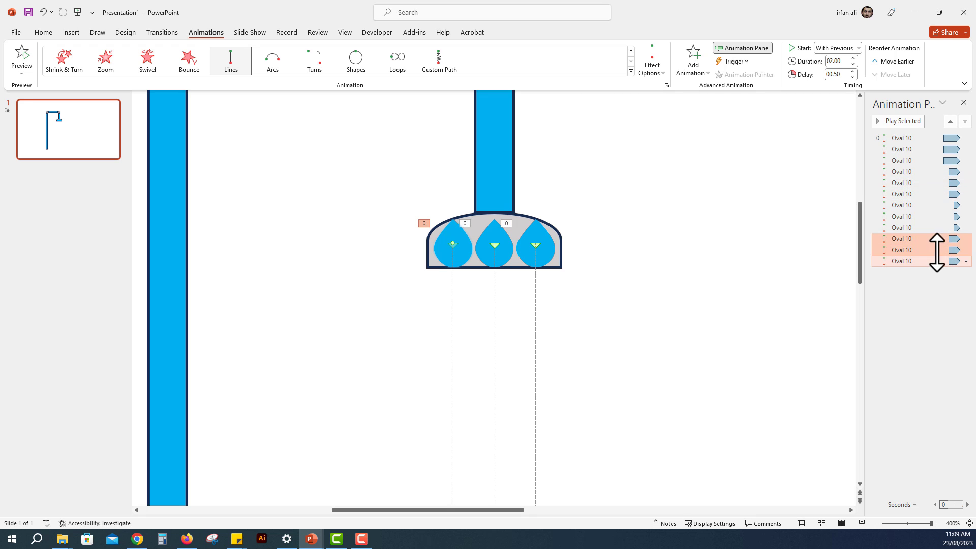
pyautogui.click(853, 77)
pyautogui.click(853, 77)
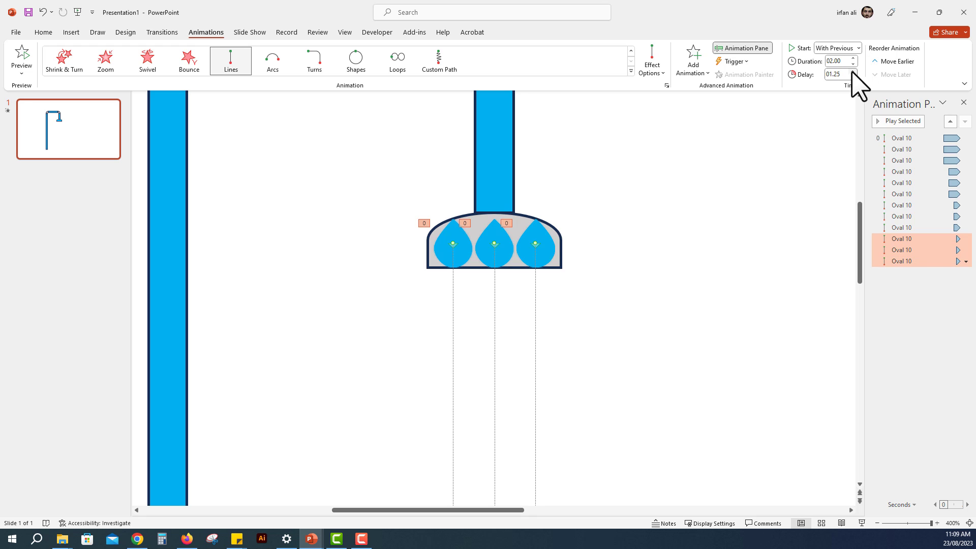
pyautogui.click(853, 72)
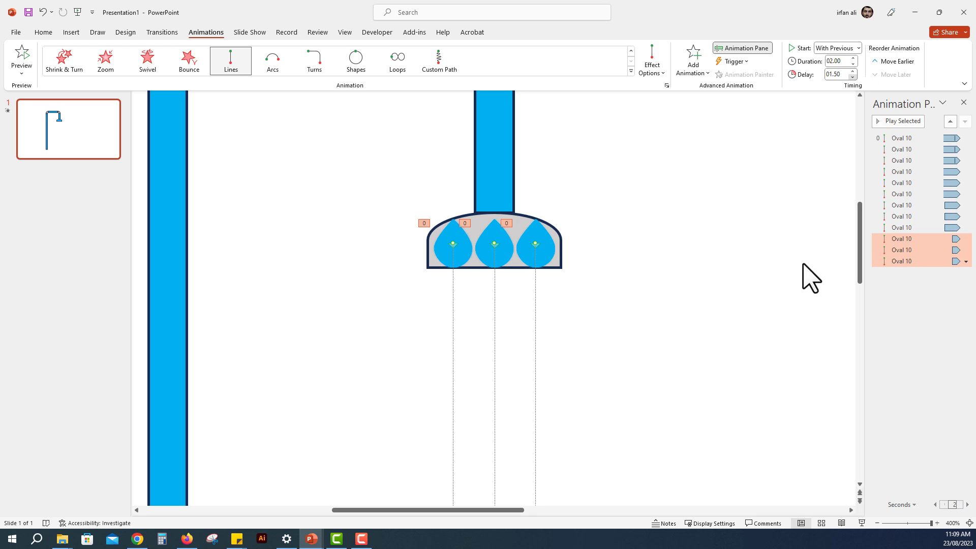
pyautogui.click(860, 522)
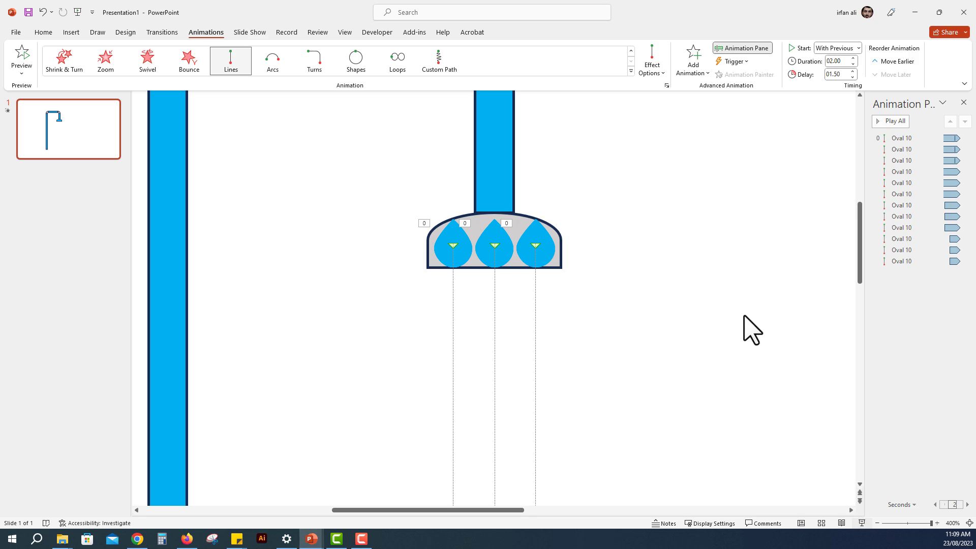
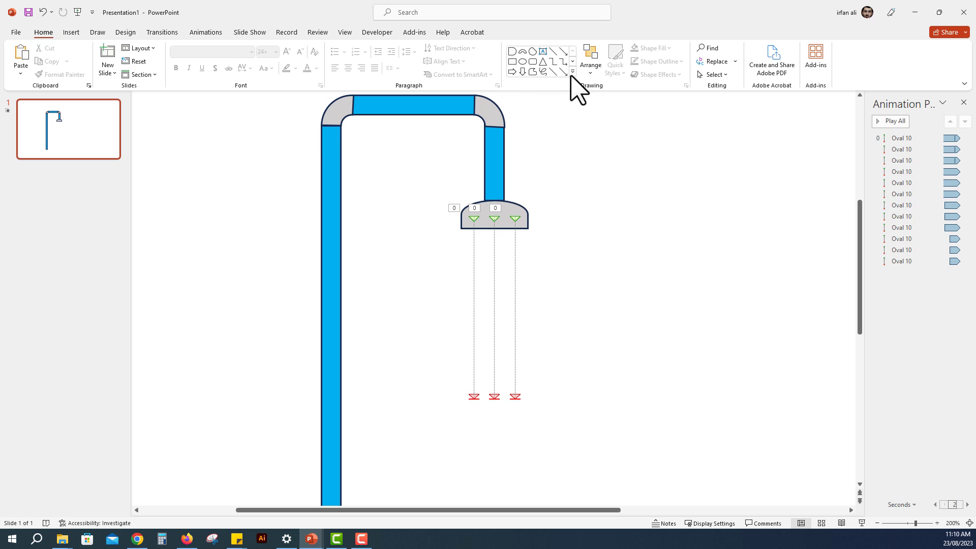
# Step: Draw a small circle about 0.39 cm across and place it inside the vertical pipe near its lower end
pyautogui.click(522, 61)
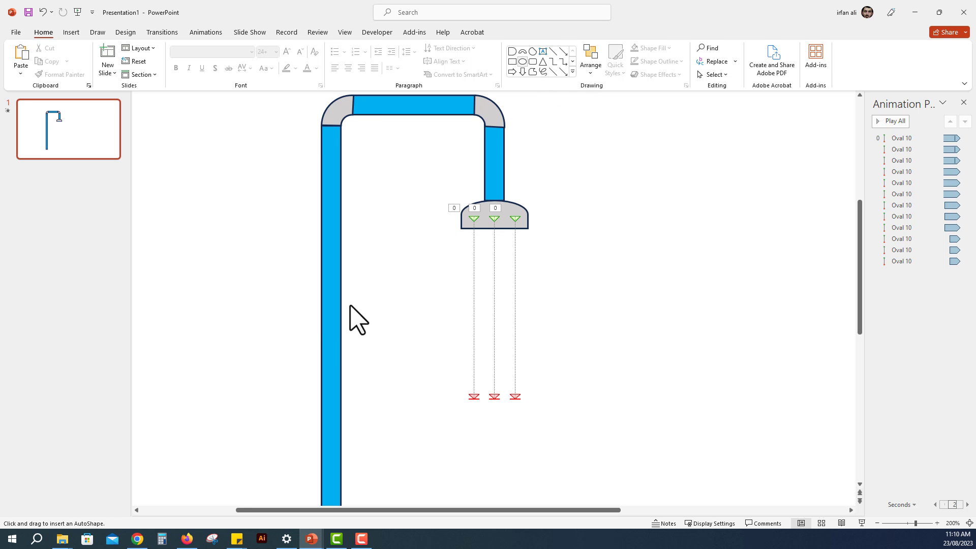
pyautogui.scroll(-2, 330, 343)
pyautogui.scroll(-1, 330, 343)
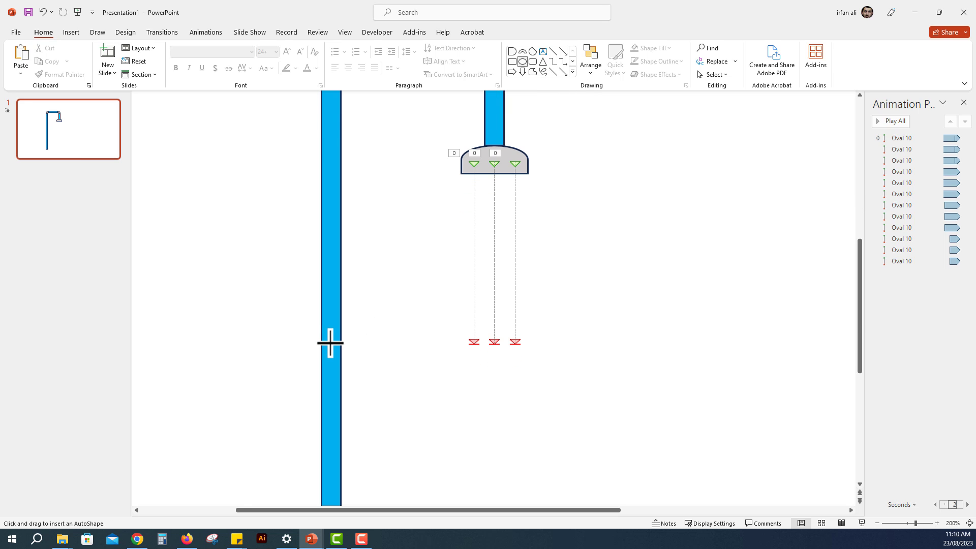
pyautogui.keyDown('ctrl'); pyautogui.scroll(-5, 333, 343); pyautogui.keyUp('ctrl')
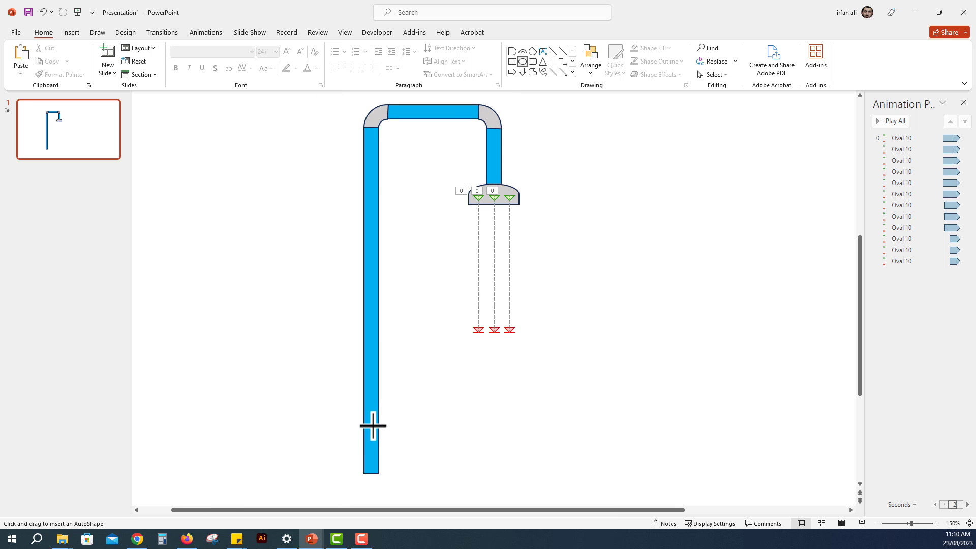
pyautogui.moveTo(373, 437); pyautogui.dragTo(375, 447)
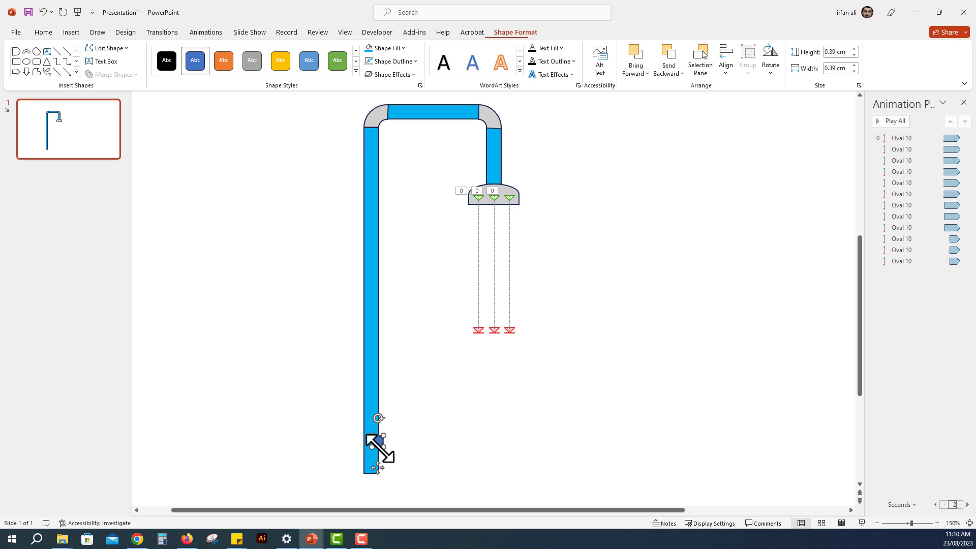
pyautogui.keyDown('ctrl'); pyautogui.scroll(5, 379, 446); pyautogui.keyUp('ctrl')
pyautogui.moveTo(496, 304); pyautogui.dragTo(482, 338)
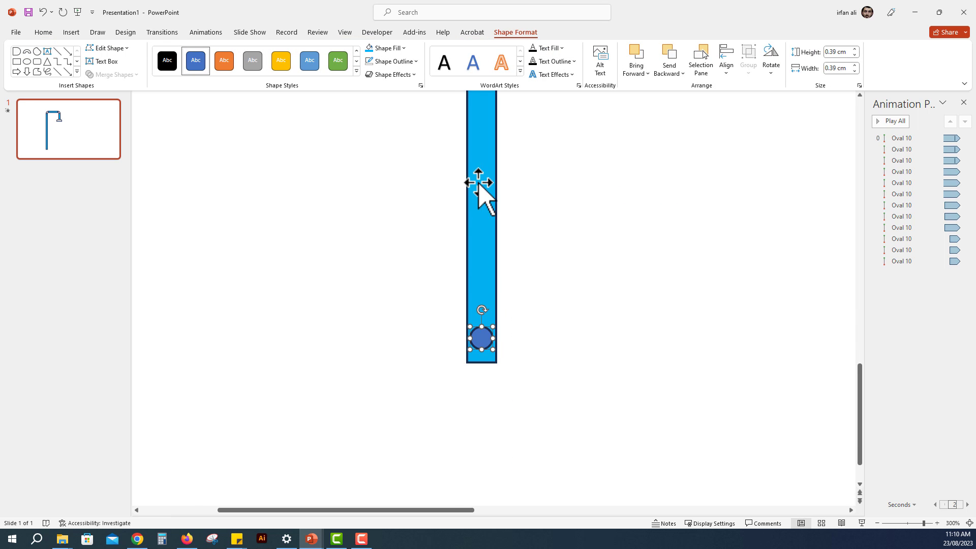
# Step: Fill the small circle with white and remove its outline
pyautogui.click(386, 48)
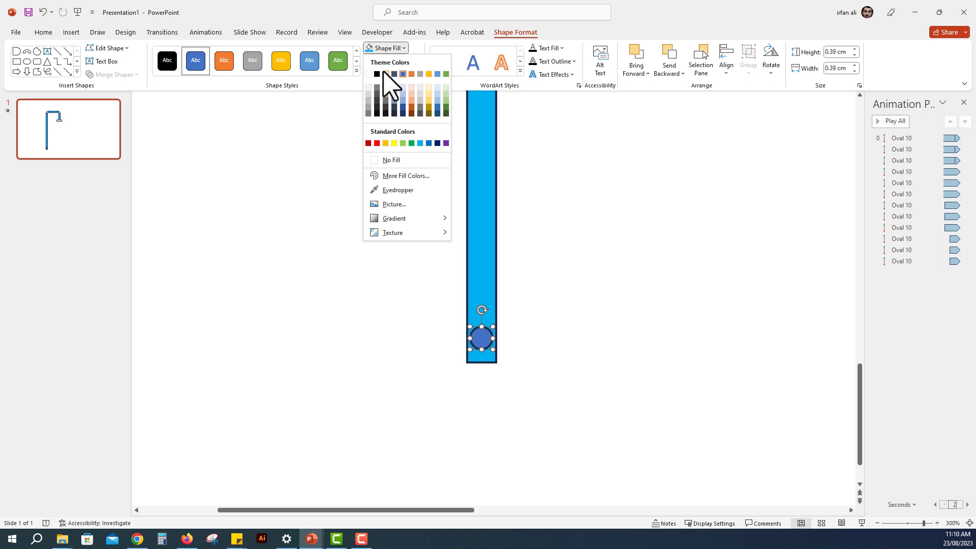
pyautogui.click(371, 76)
pyautogui.click(399, 61)
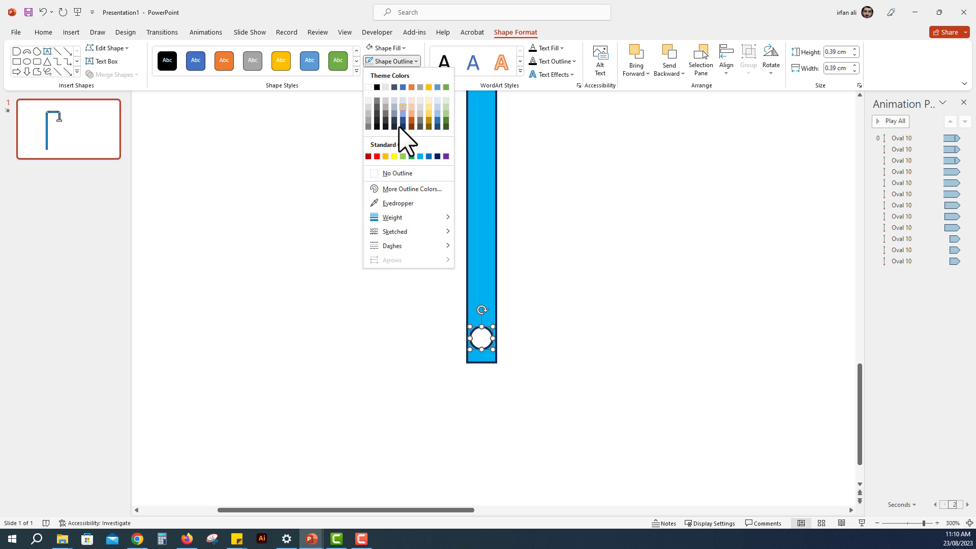
pyautogui.click(399, 174)
# Step: Shrink the white circle to about 0.29 cm and centre it across the width of the vertical pipe
pyautogui.scroll(-2, 449, 247)
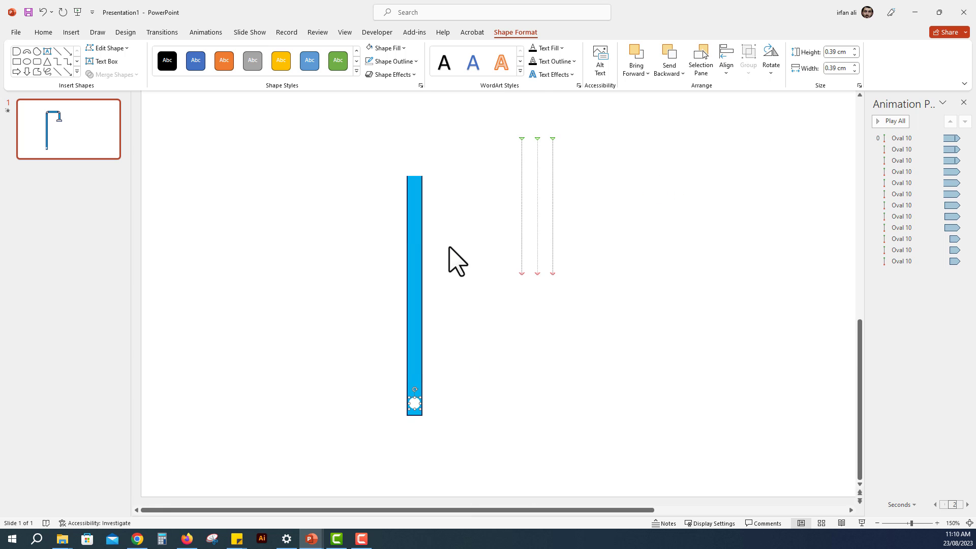
pyautogui.scroll(3, 419, 421)
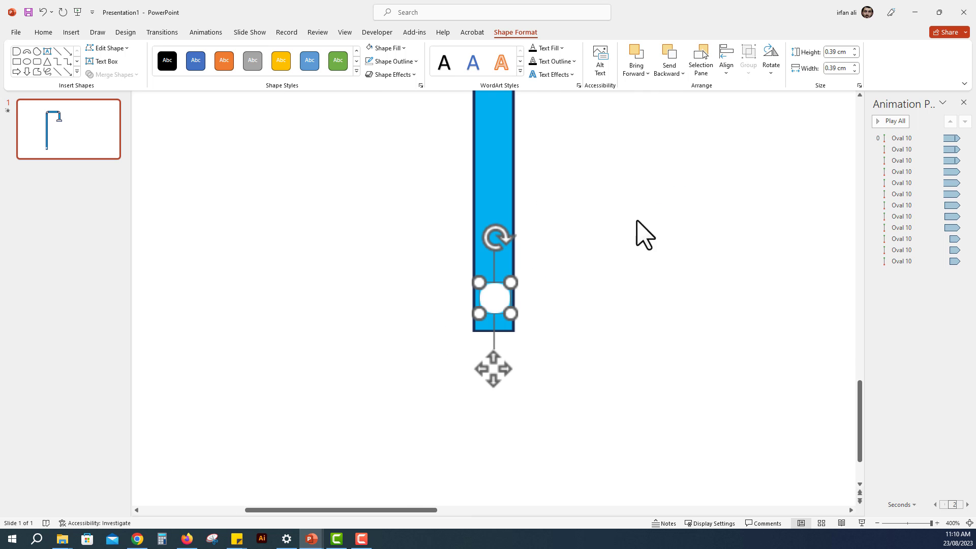
pyautogui.moveTo(514, 318); pyautogui.dragTo(498, 295)
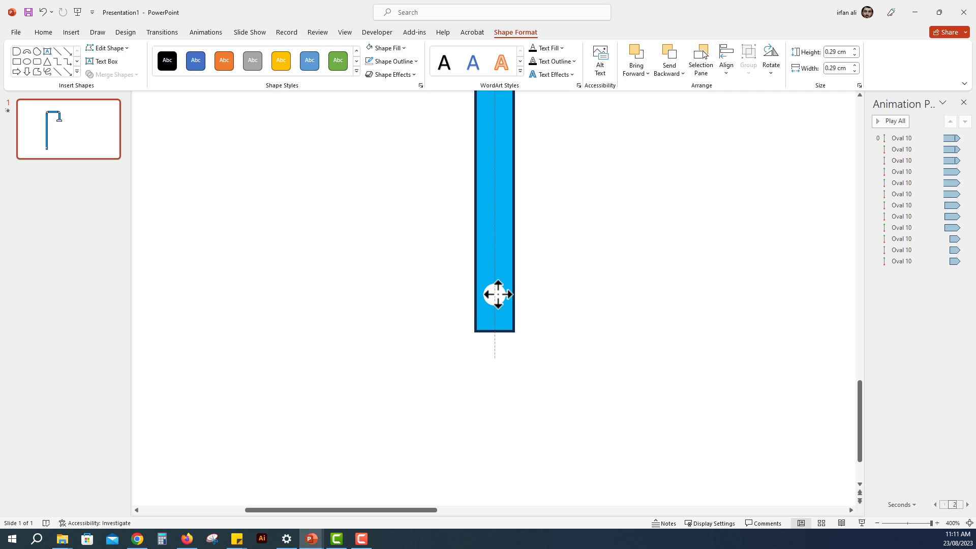
# Step: Give the white circle a short wavy custom motion path running upward inside the pipe and preview all animations
pyautogui.keyDown('ctrl'); pyautogui.scroll(-1, 498, 294); pyautogui.keyUp('ctrl')
pyautogui.keyDown('ctrl'); pyautogui.scroll(-1, 497, 295); pyautogui.keyUp('ctrl')
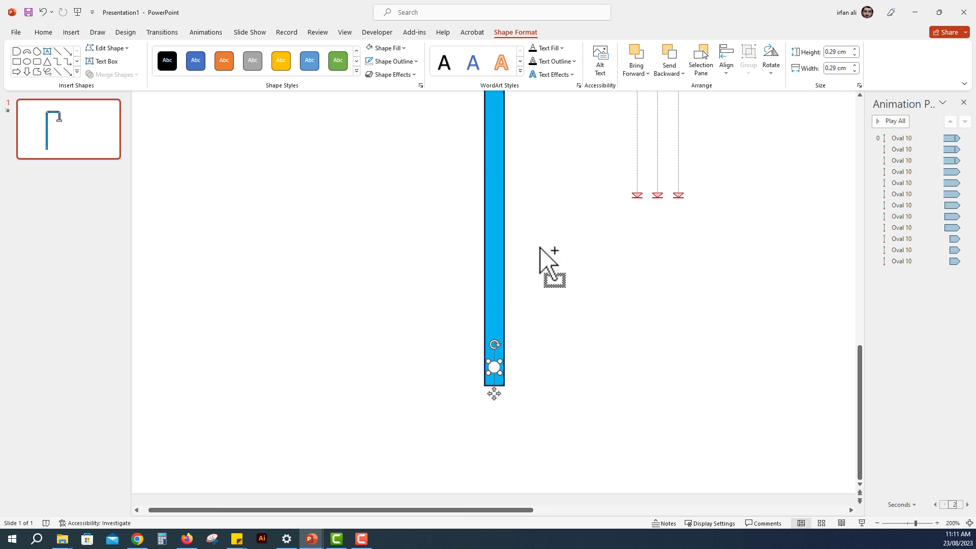
pyautogui.click(208, 33)
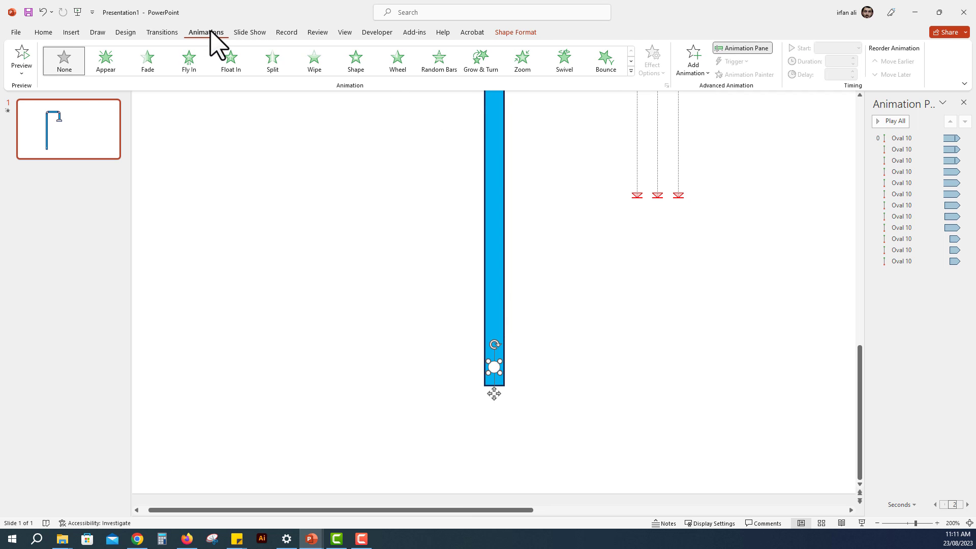
pyautogui.click(630, 72)
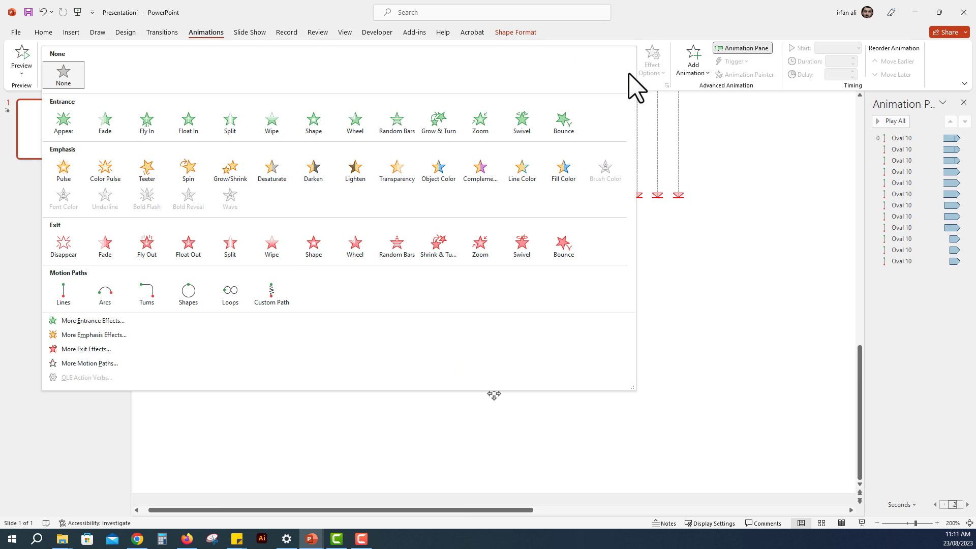
pyautogui.click(277, 295)
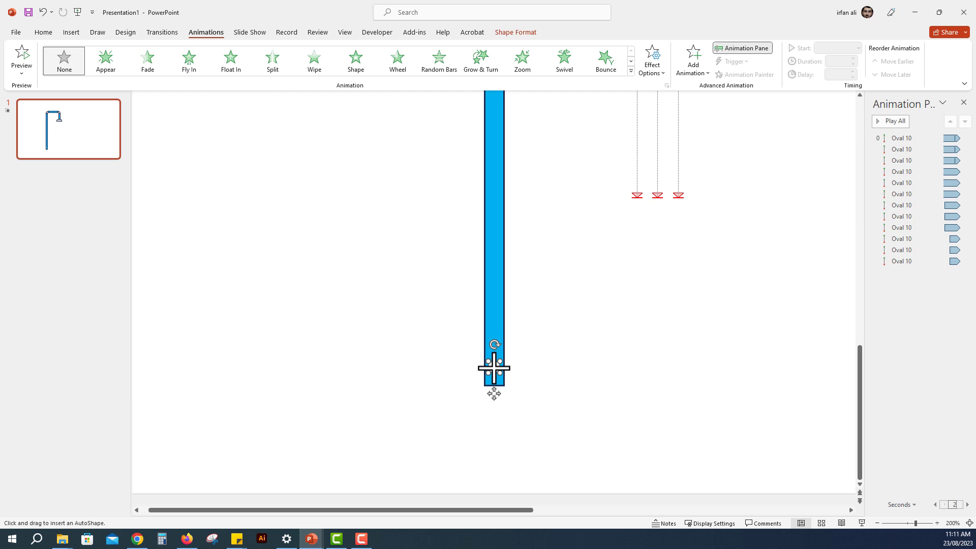
pyautogui.moveTo(497, 343); pyautogui.dragTo(498, 281)
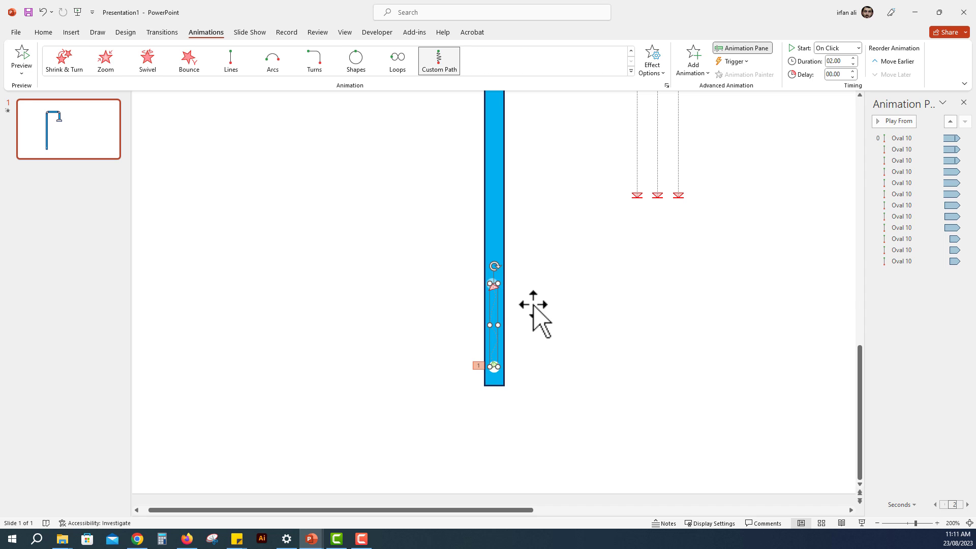
pyautogui.click(497, 390)
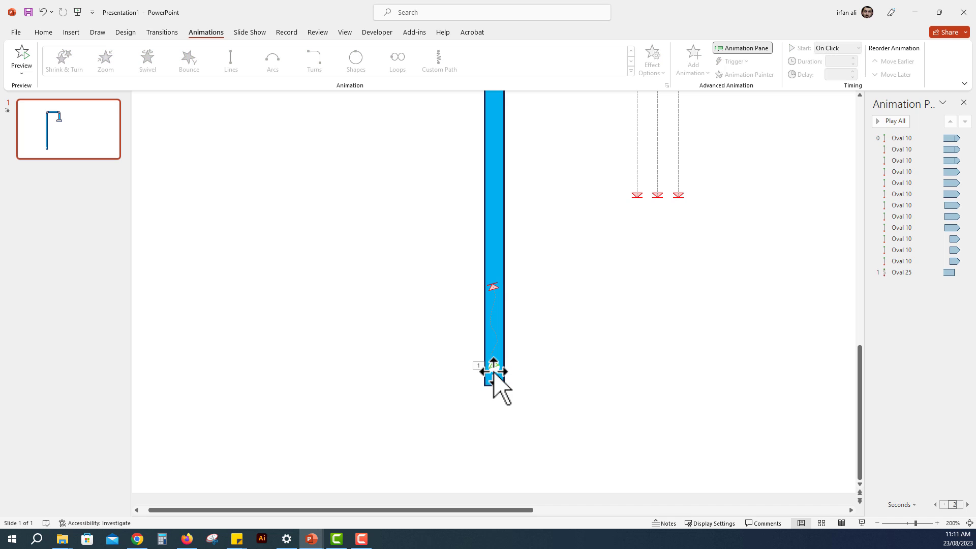
pyautogui.click(888, 121)
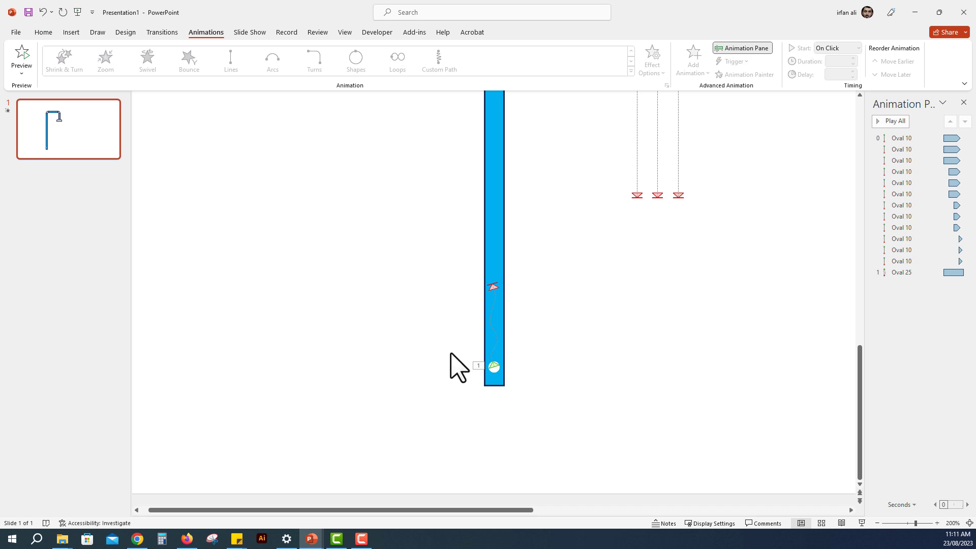
# Step: Duplicate the animated white circle straight up the pipe to the end of its motion path
pyautogui.click(495, 371)
pyautogui.moveTo(495, 372); pyautogui.dragTo(497, 312)
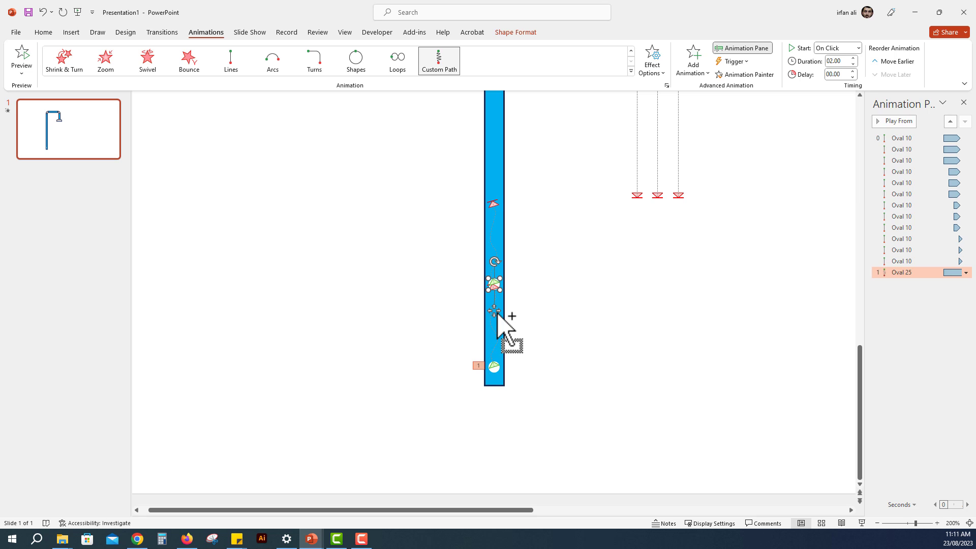
pyautogui.click(528, 310)
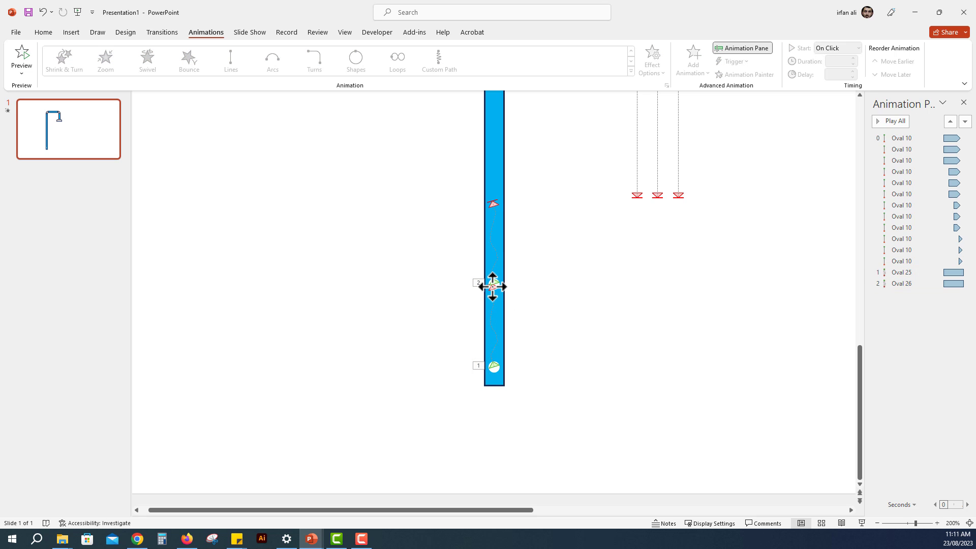
# Step: Edit the points of the lower circle's motion path so it ends at the centre of the upper circle
pyautogui.click(492, 286)
pyautogui.keyDown('ctrl'); pyautogui.scroll(10, 498, 295); pyautogui.keyUp('ctrl')
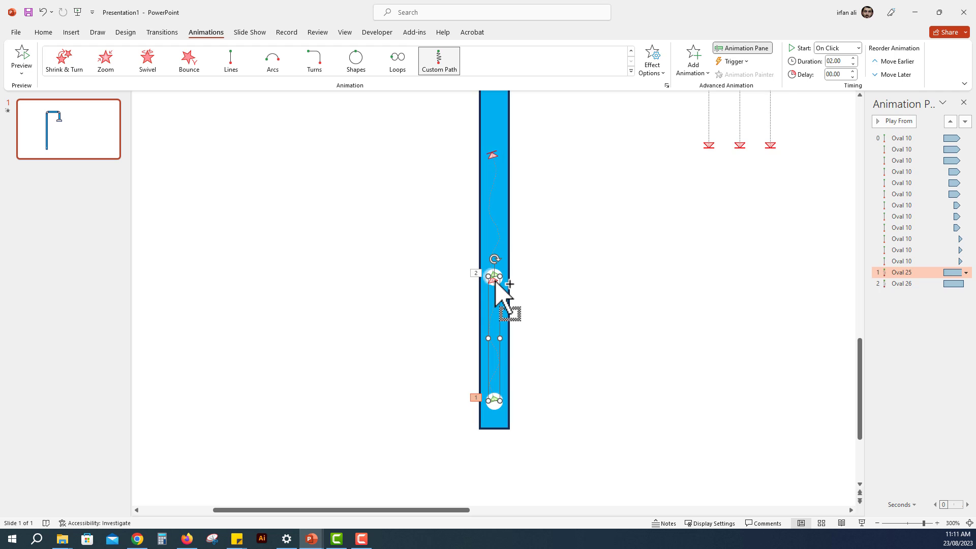
pyautogui.keyDown('ctrl'); pyautogui.scroll(10, 496, 279); pyautogui.keyUp('ctrl')
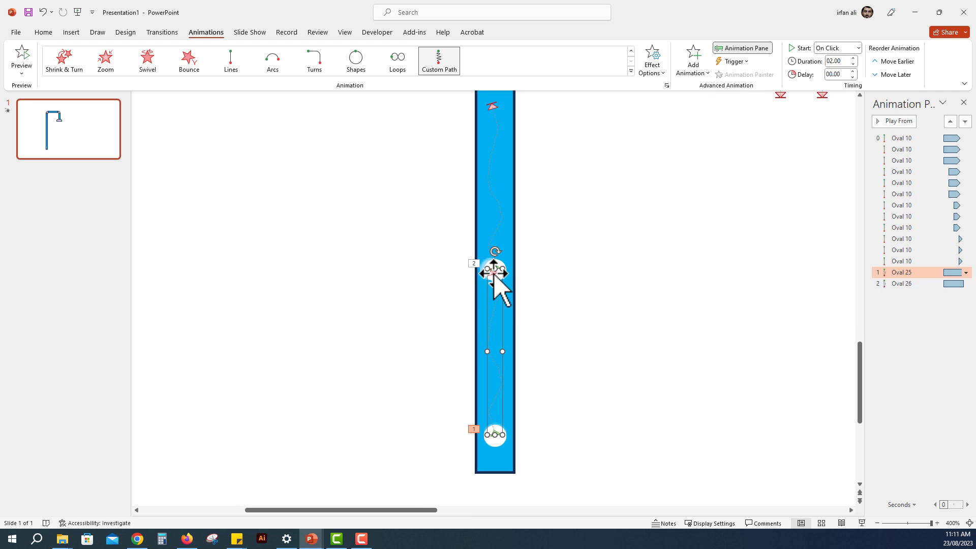
pyautogui.rightClick(494, 274)
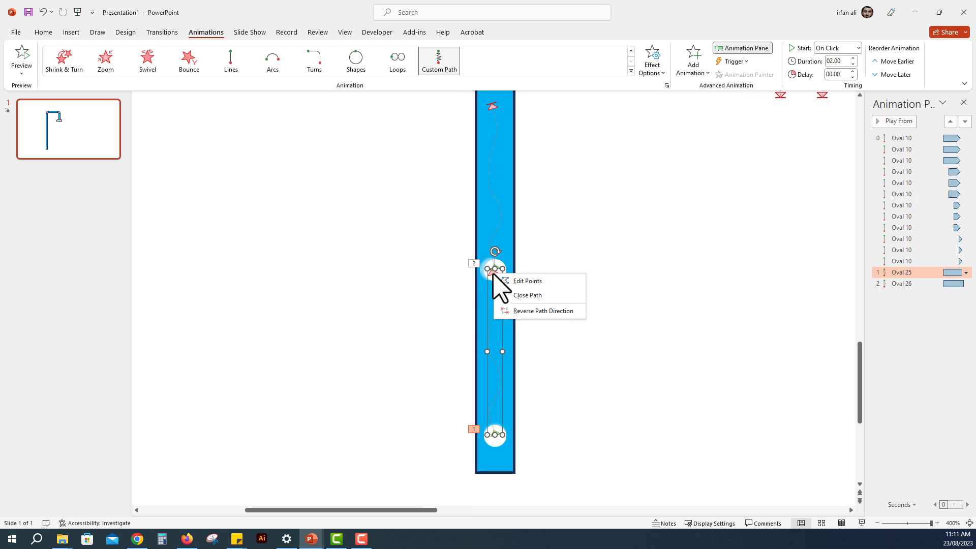
pyautogui.press('Escape')
pyautogui.click(576, 330)
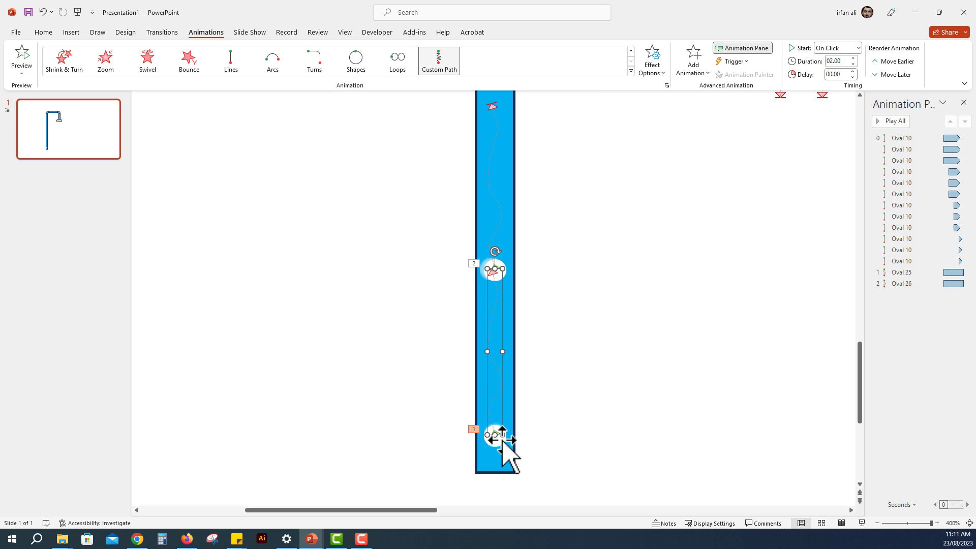
pyautogui.click(496, 435)
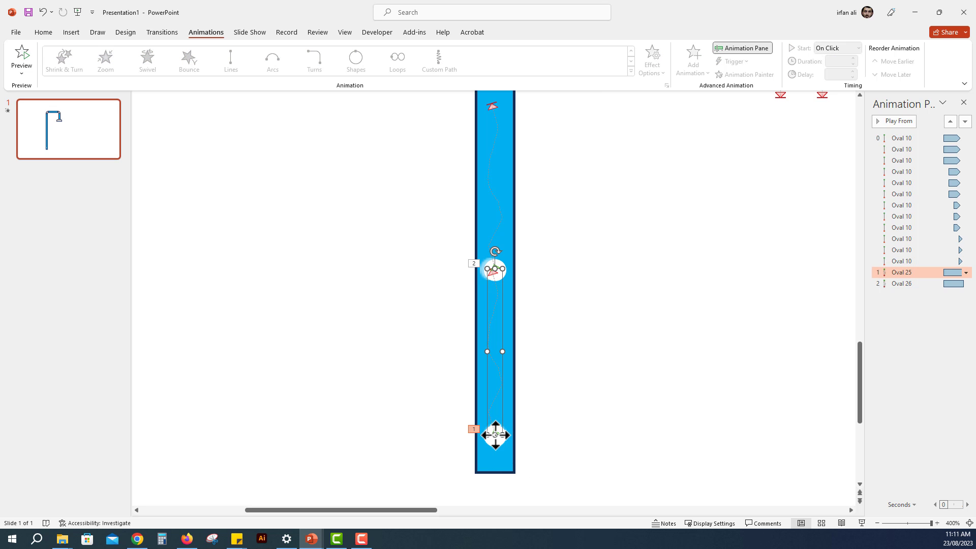
pyautogui.rightClick(493, 278)
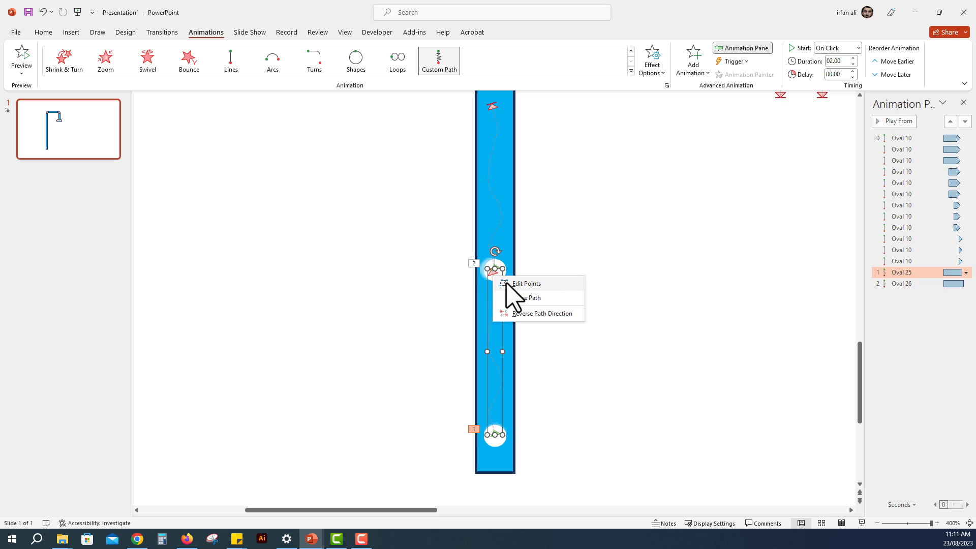
pyautogui.click(513, 283)
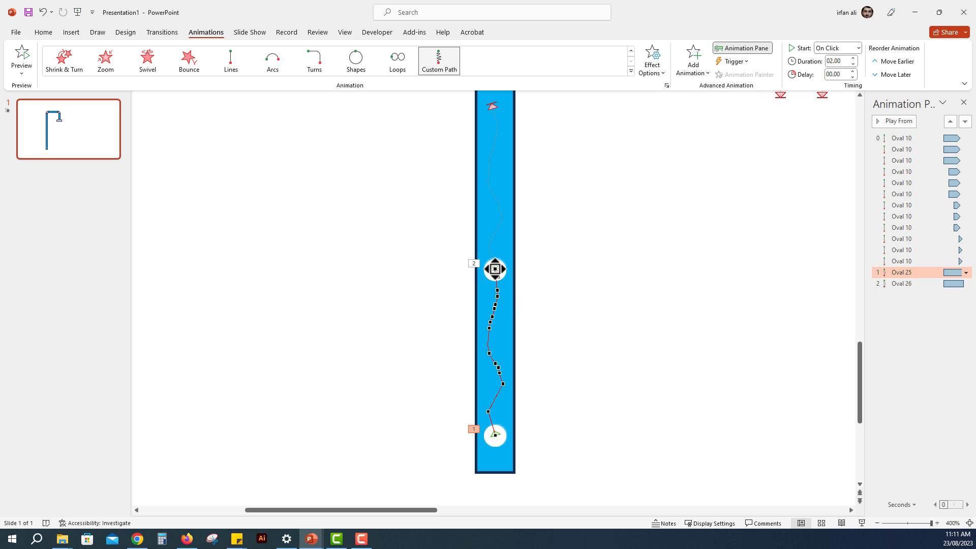
# Step: Duplicate the two animated circles repeatedly up the vertical pipe to make six evenly spaced circles
pyautogui.scroll(-2, 495, 269)
pyautogui.click(438, 263)
pyautogui.moveTo(438, 262); pyautogui.dragTo(538, 430)
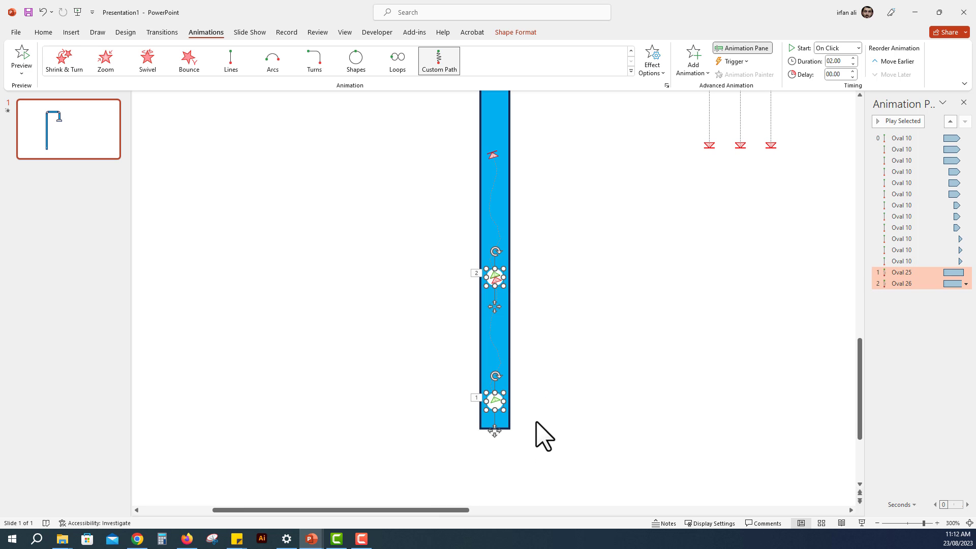
pyautogui.scroll(-2, 539, 430)
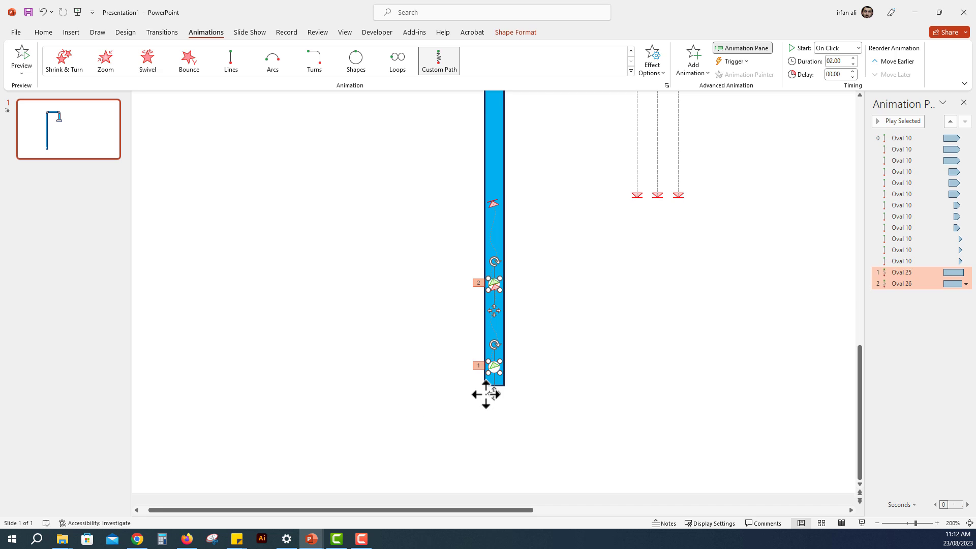
pyautogui.scroll(-2, 486, 394)
pyautogui.moveTo(371, 438); pyautogui.dragTo(379, 237)
pyautogui.click(295, 186)
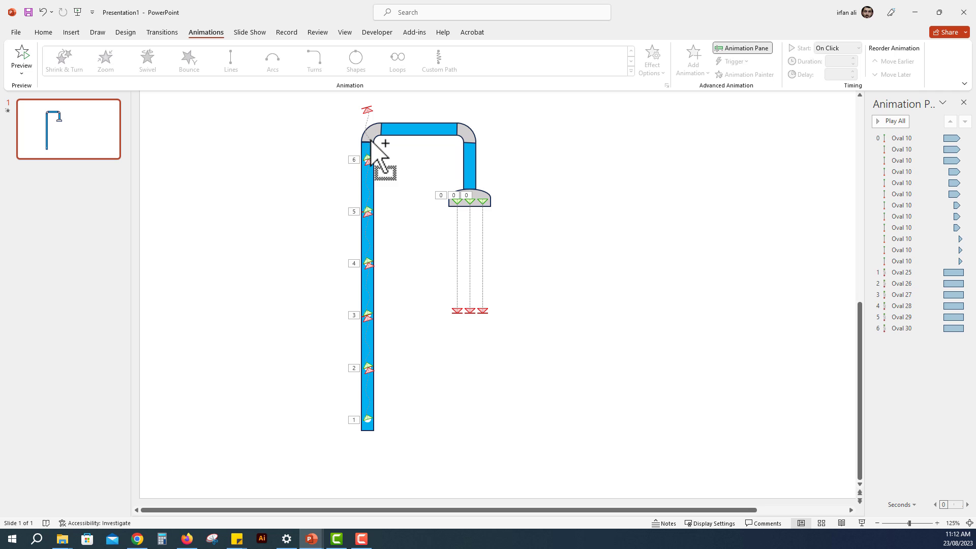
# Step: Redraw the topmost circle's custom motion path so it curves through the first grey elbow and ends inside the horizontal pipe
pyautogui.scroll(2, 377, 148)
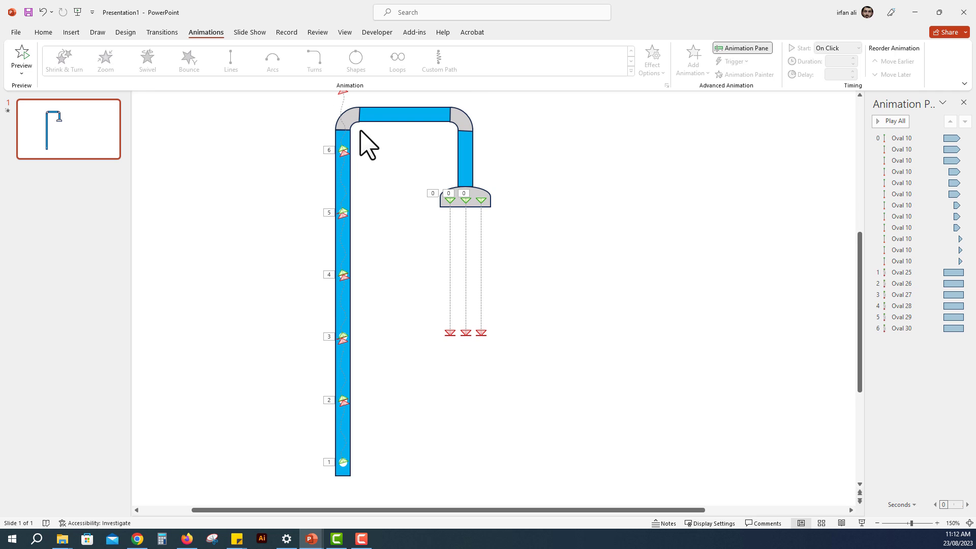
pyautogui.scroll(1, 361, 144)
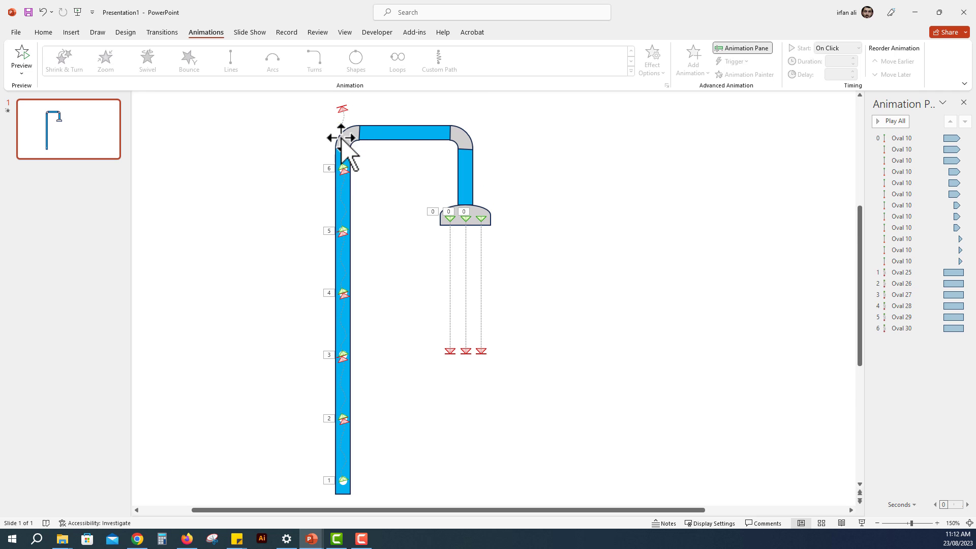
pyautogui.click(342, 170)
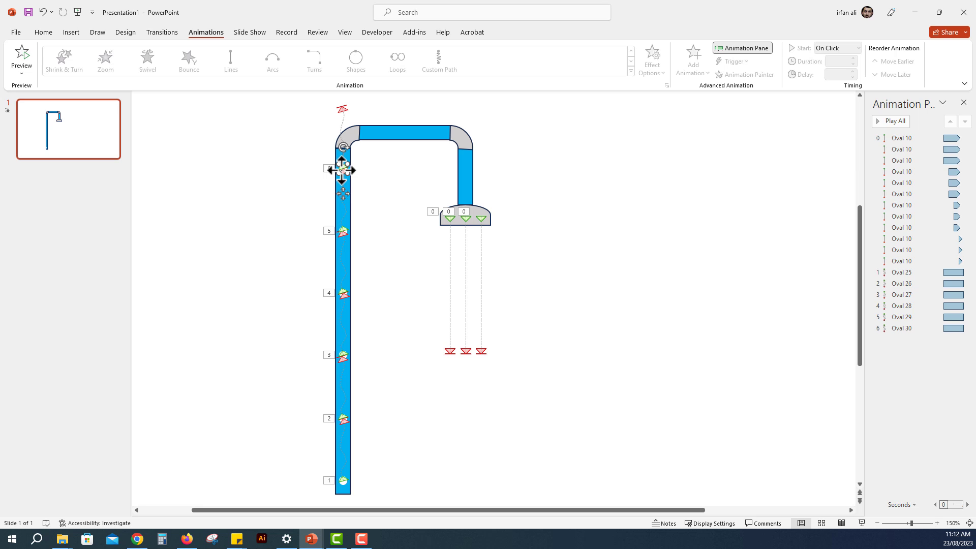
pyautogui.keyDown('ctrl'); pyautogui.scroll(5, 383, 148); pyautogui.keyUp('ctrl')
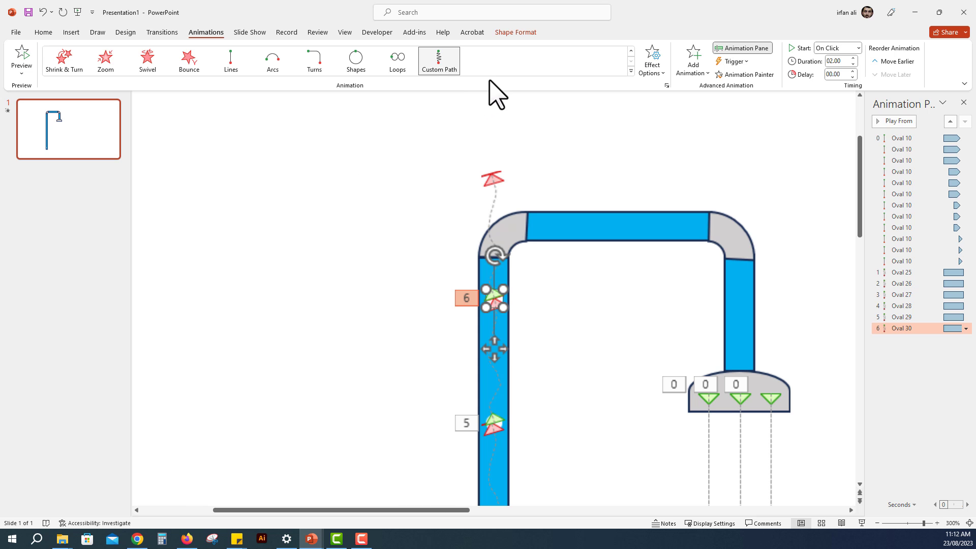
pyautogui.click(440, 65)
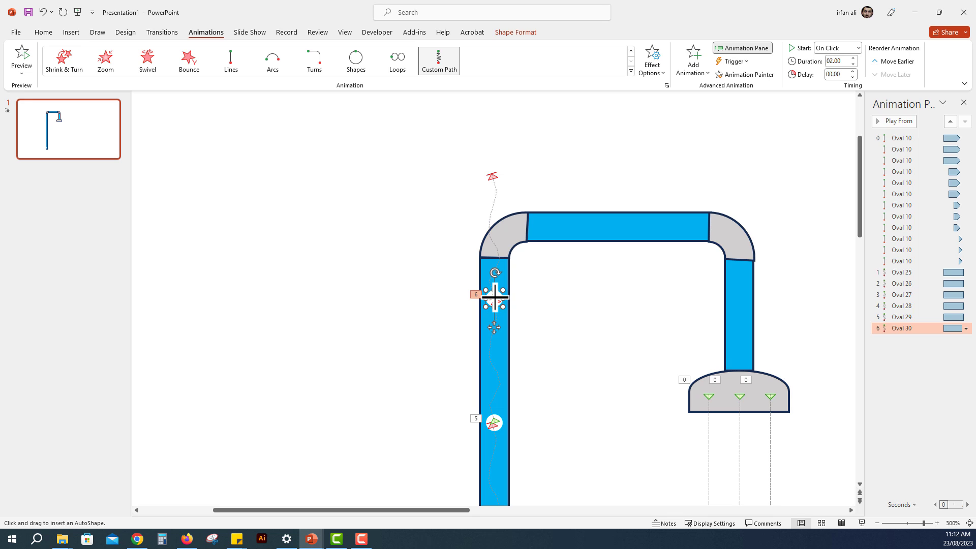
pyautogui.moveTo(494, 299)
pyautogui.mouseDown()
pyautogui.moveTo(509, 232)
pyautogui.moveTo(541, 228)
pyautogui.mouseUp()
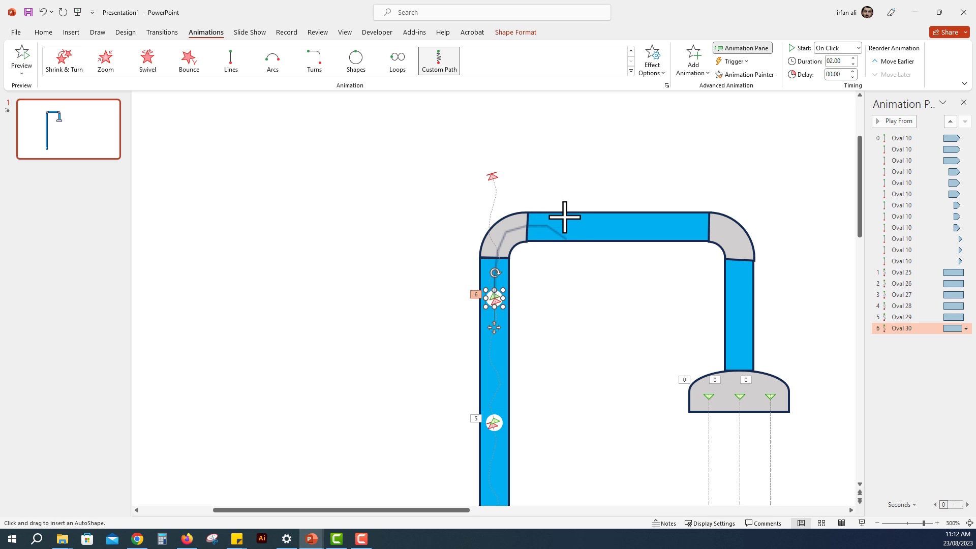
pyautogui.press('Escape')
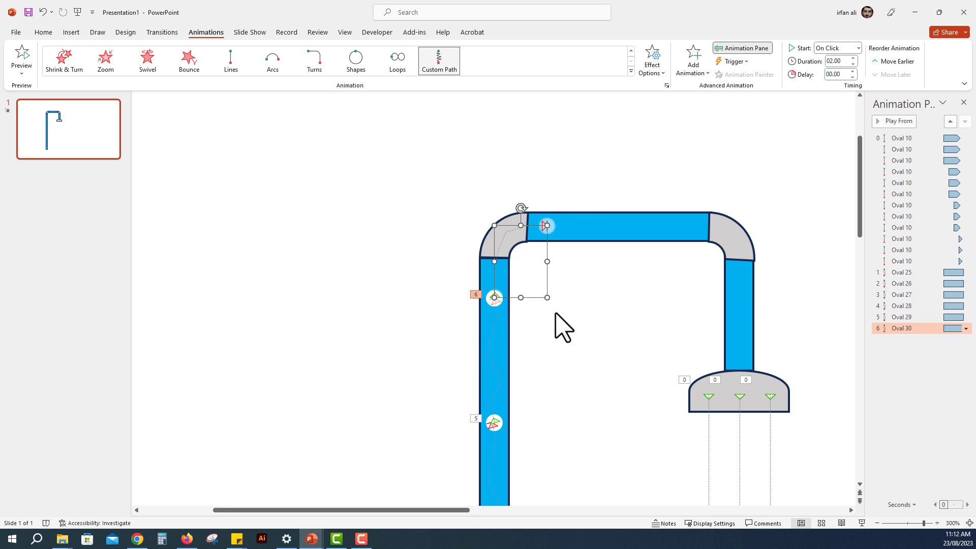
# Step: Duplicate an animated circle to that path's end and give the copy a wavy custom motion path along the horizontal pipe
pyautogui.click(494, 424)
pyautogui.moveTo(495, 453); pyautogui.dragTo(550, 255)
pyautogui.click(447, 65)
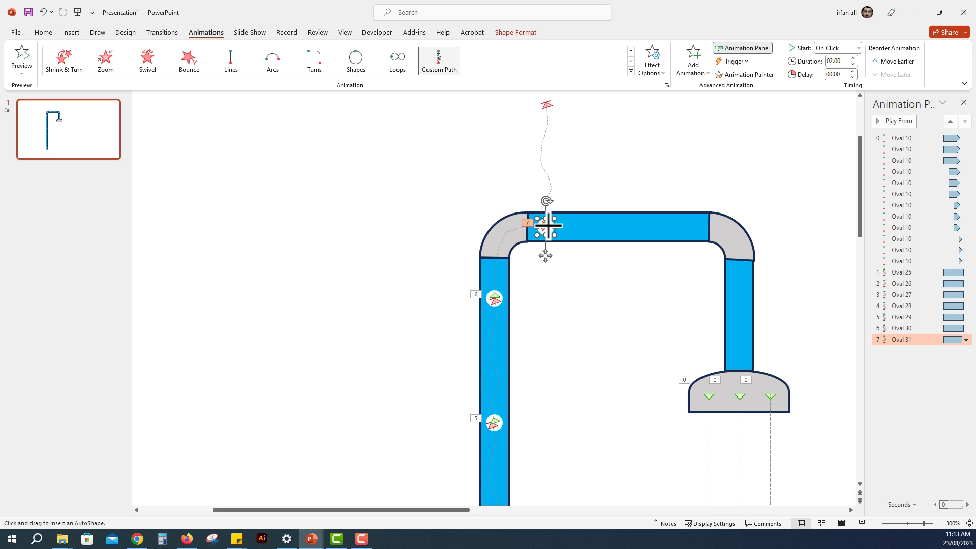
pyautogui.moveTo(546, 228); pyautogui.dragTo(643, 229)
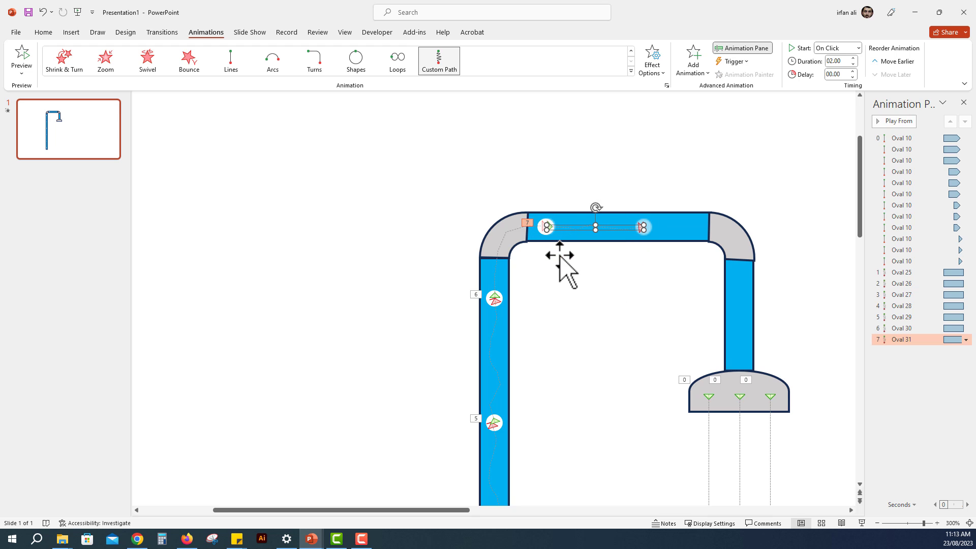
pyautogui.press('Escape')
# Step: Duplicate the horizontal pipe's circle to its path's end and edit the copy's path points so it bends down into the second elbow
pyautogui.moveTo(564, 261); pyautogui.dragTo(644, 260)
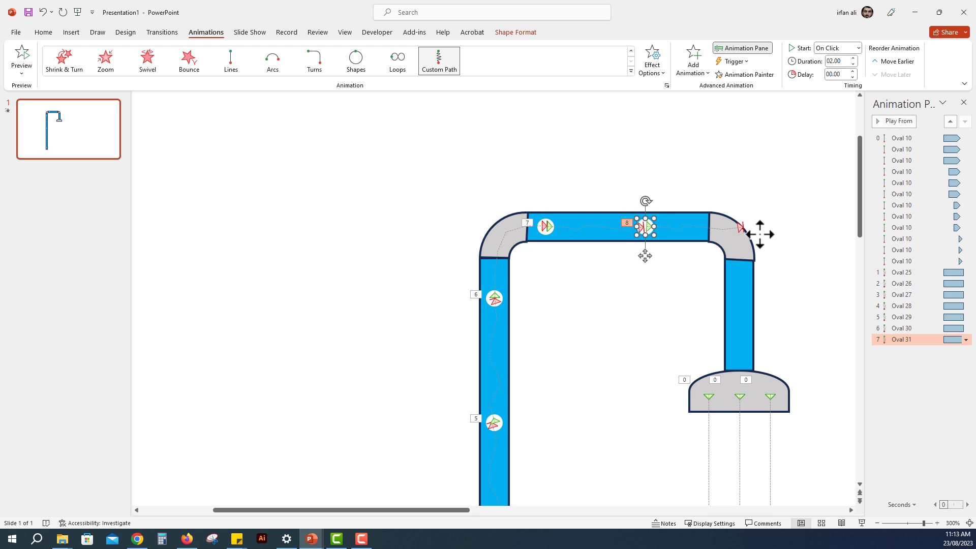
pyautogui.click(740, 229)
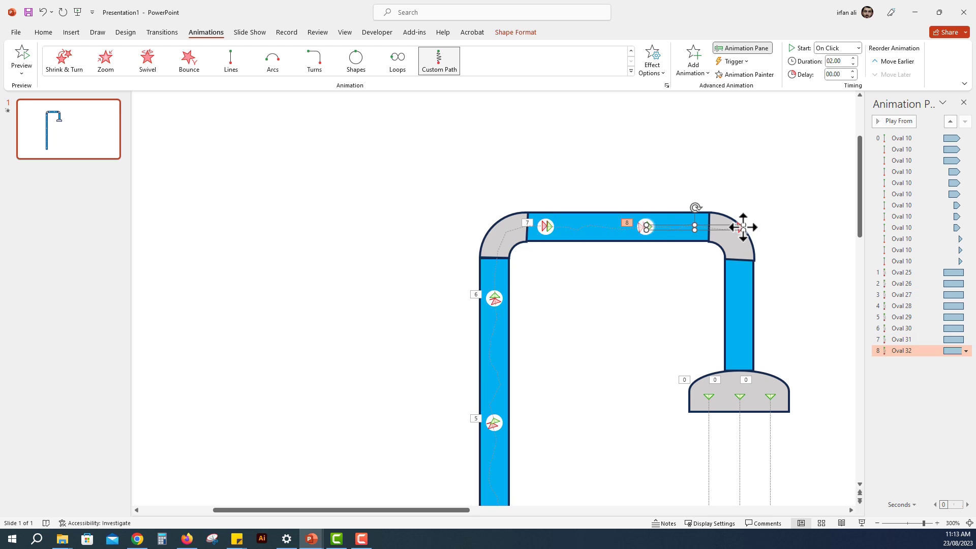
pyautogui.rightClick(743, 227)
pyautogui.click(773, 246)
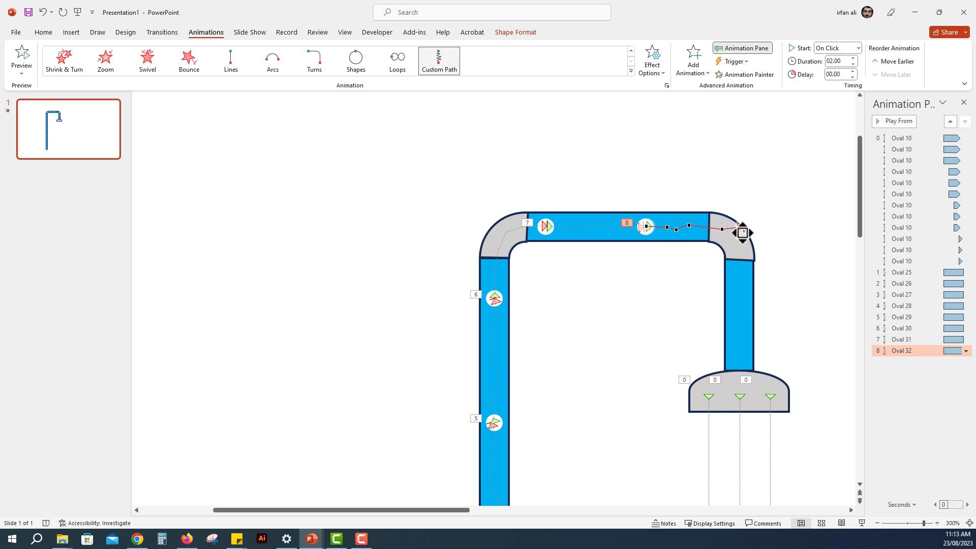
pyautogui.moveTo(739, 247); pyautogui.dragTo(736, 249)
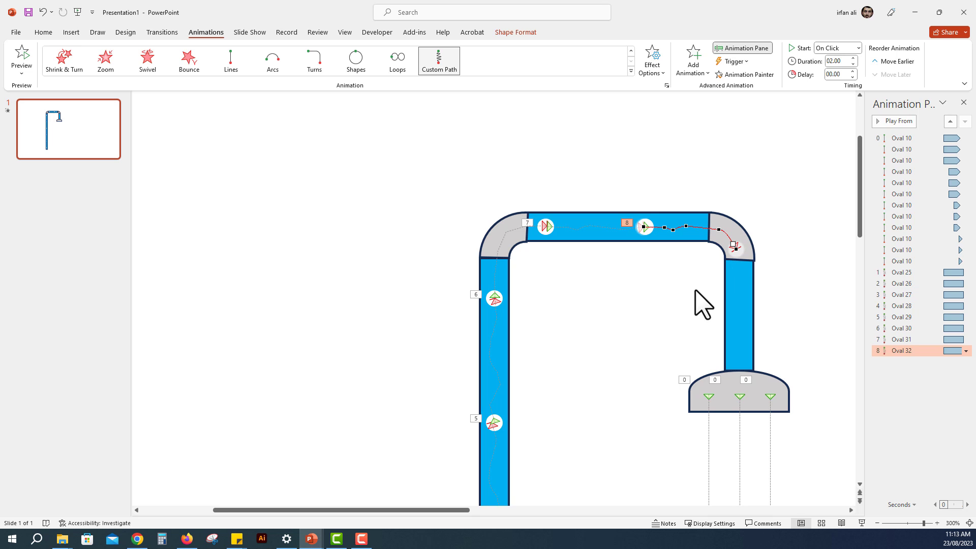
pyautogui.click(648, 223)
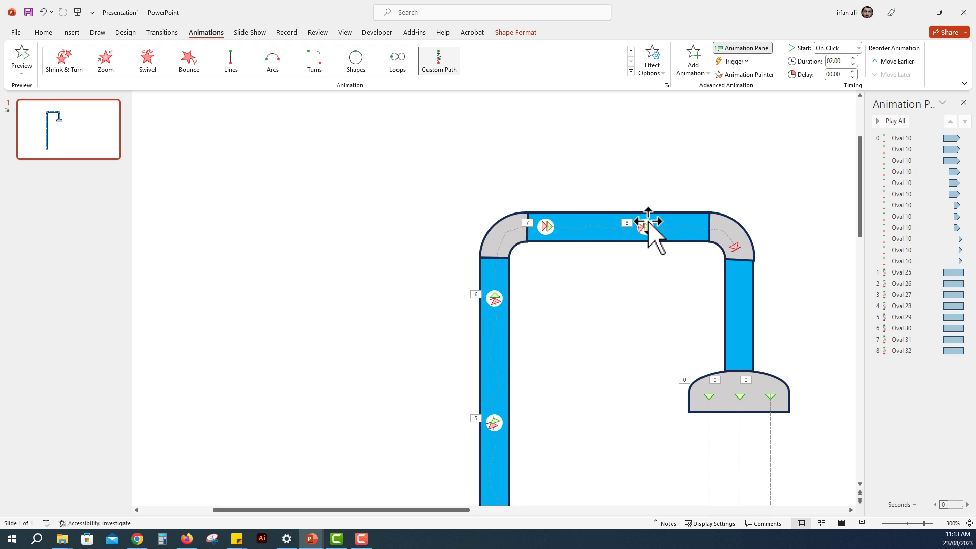
# Step: Duplicate that circle onto the second elbow and draw its custom motion path down the short pipe to the shower head
pyautogui.click(646, 225)
pyautogui.moveTo(645, 250); pyautogui.dragTo(736, 274)
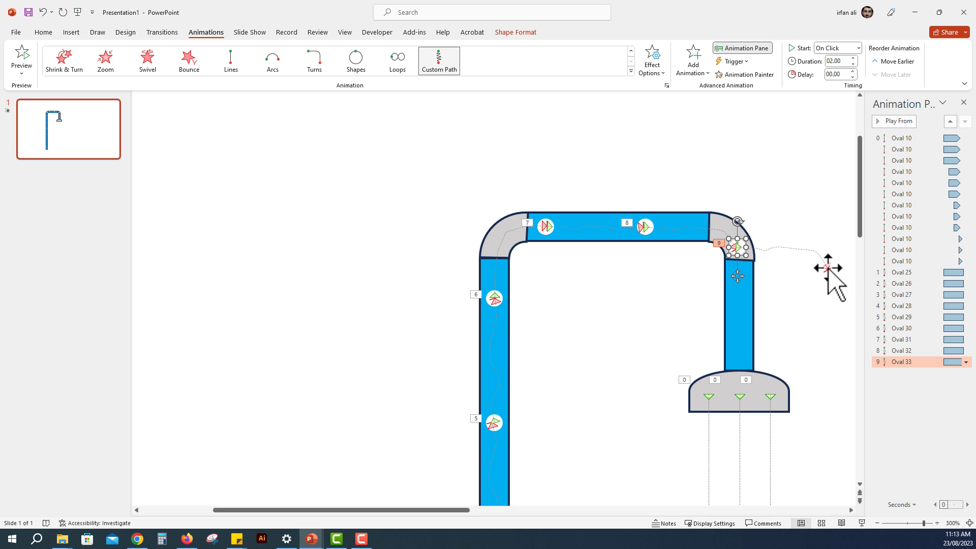
pyautogui.click(442, 71)
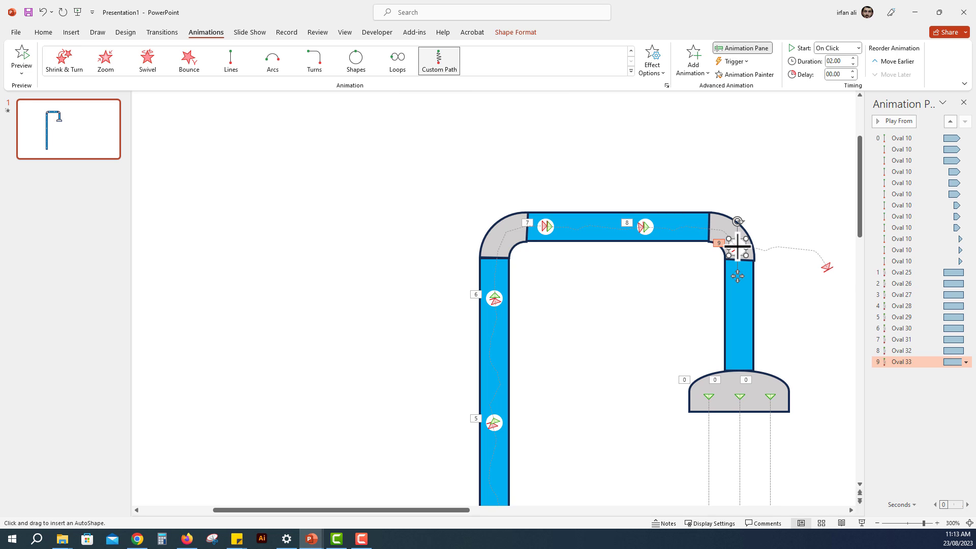
pyautogui.moveTo(736, 247); pyautogui.dragTo(742, 376)
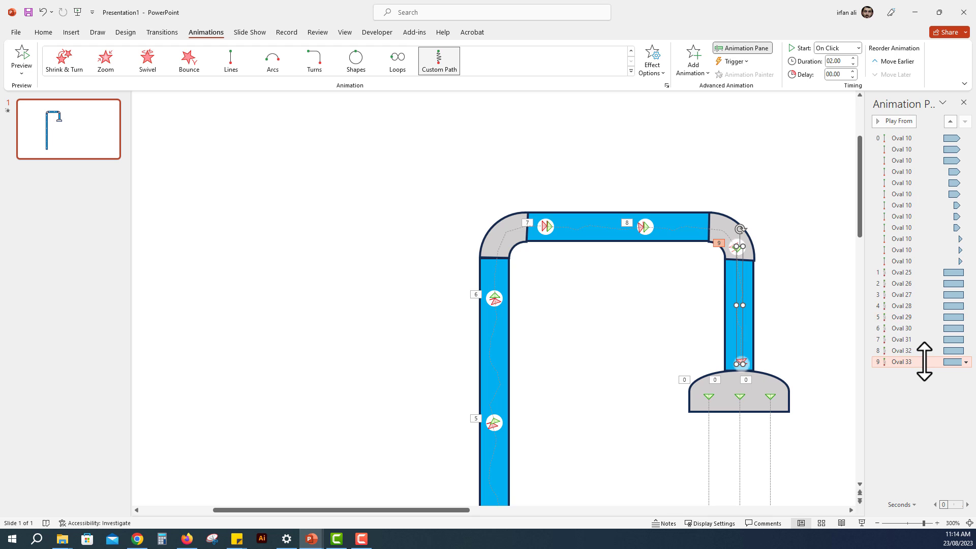
# Step: Set the animations of Oval 25 through Oval 33 to repeat Until Next Click and remove their smooth start and smooth end
pyautogui.keyDown('shift'); pyautogui.click(907, 272); pyautogui.keyUp('shift')
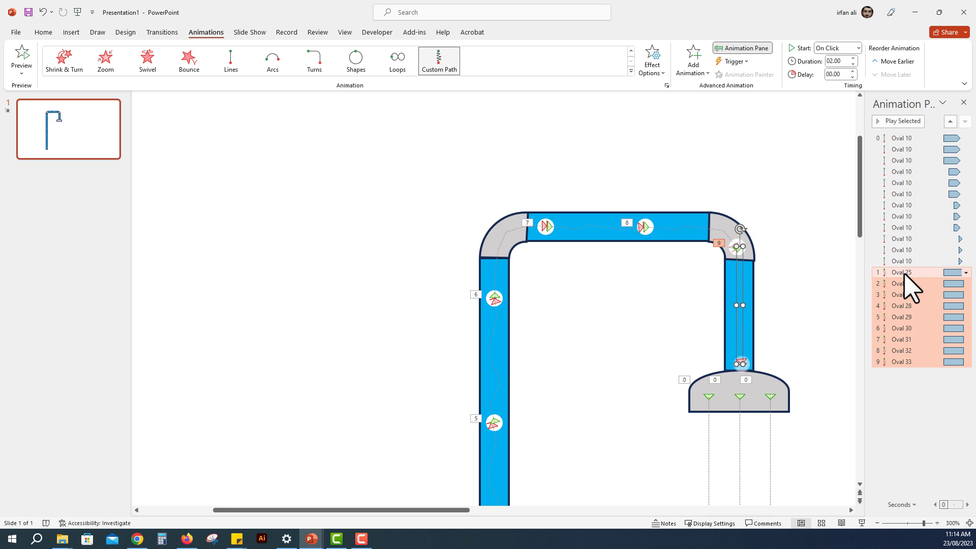
pyautogui.rightClick(915, 328)
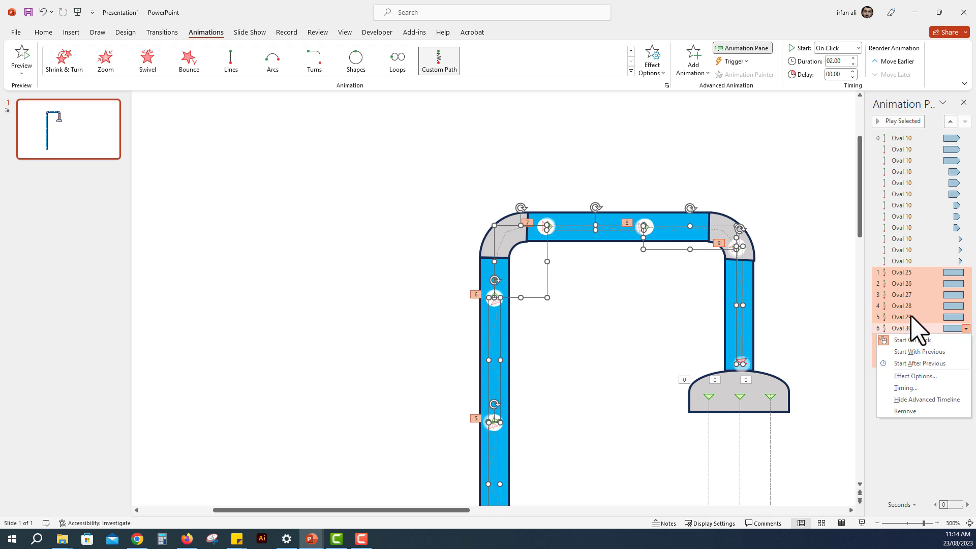
pyautogui.click(914, 387)
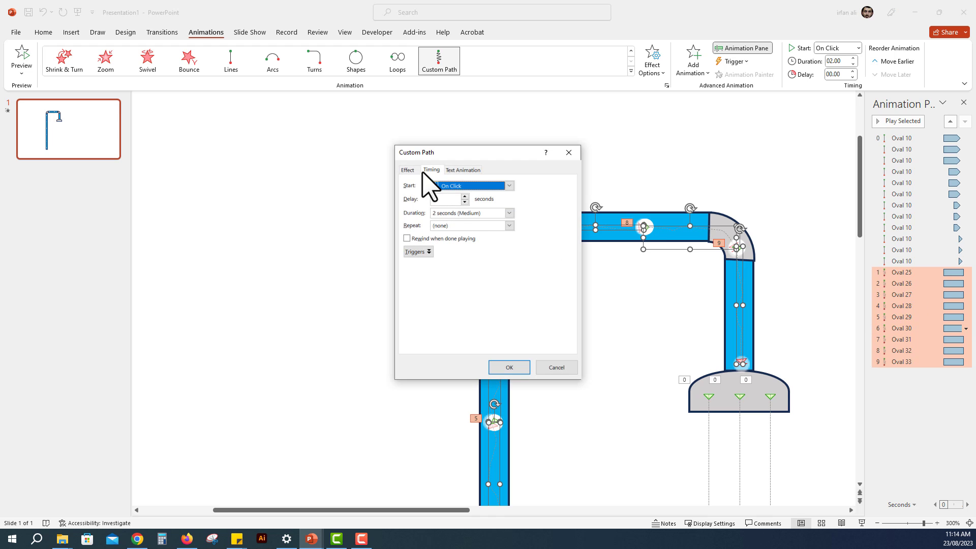
pyautogui.click(509, 225)
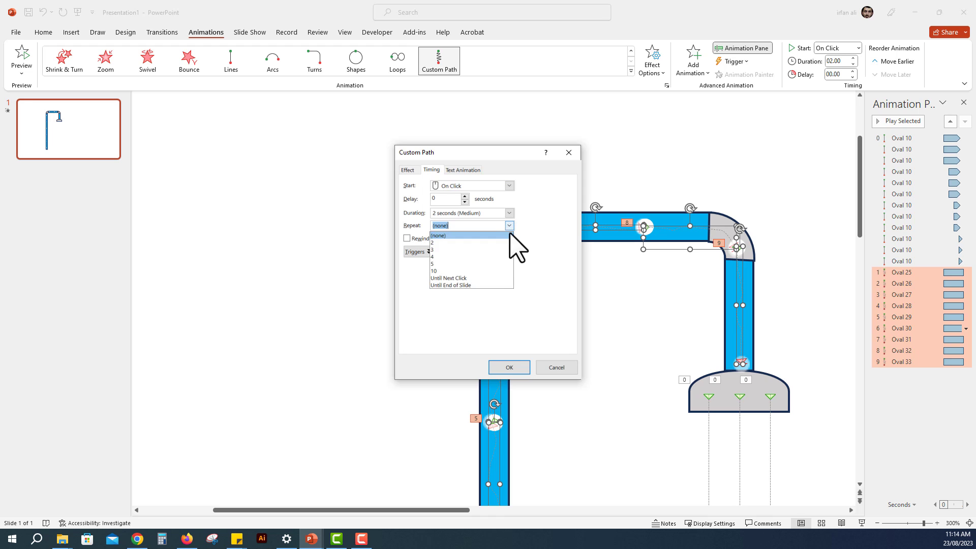
pyautogui.click(474, 279)
pyautogui.click(408, 170)
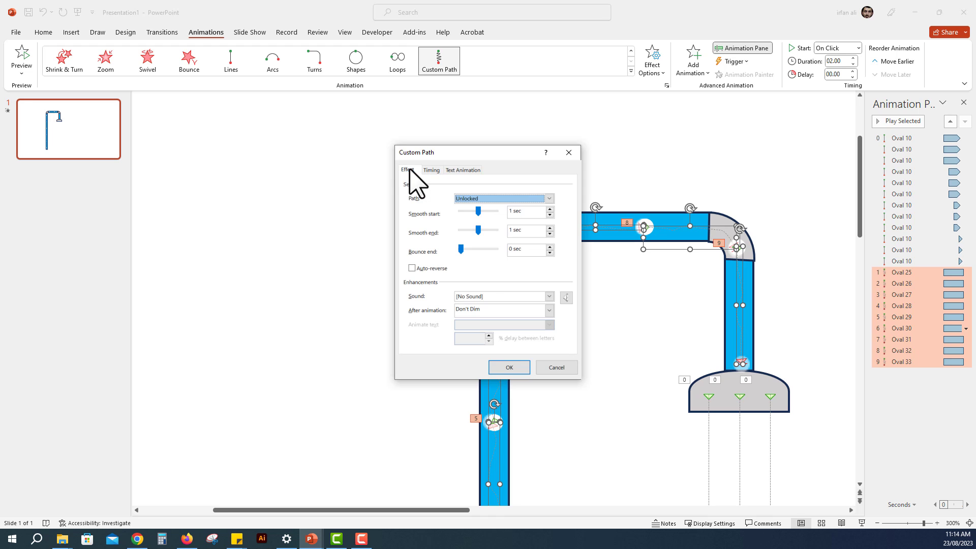
pyautogui.moveTo(478, 211); pyautogui.dragTo(460, 231)
pyautogui.click(509, 367)
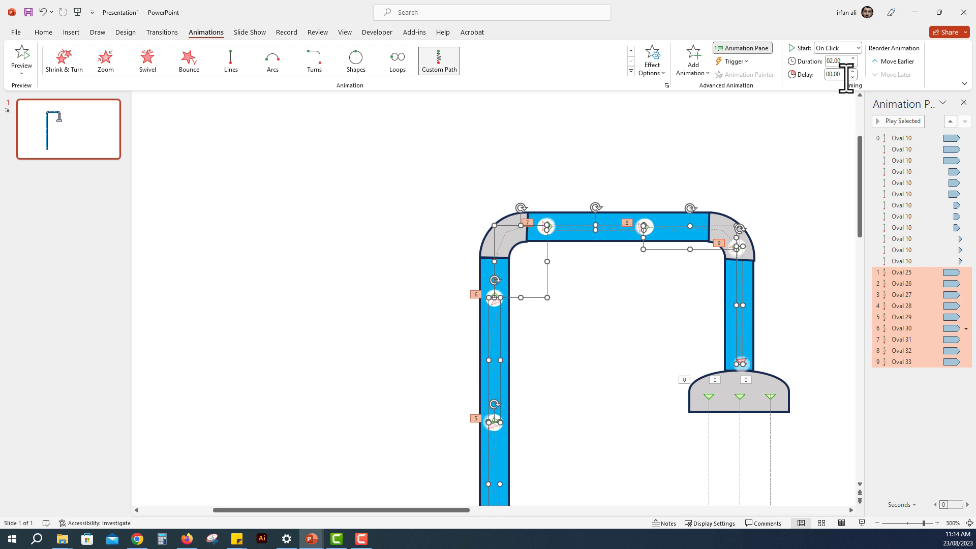
# Step: Make all nine circle animations start With Previous with a delay of 0, and check them in the slide show
pyautogui.rightClick(899, 317)
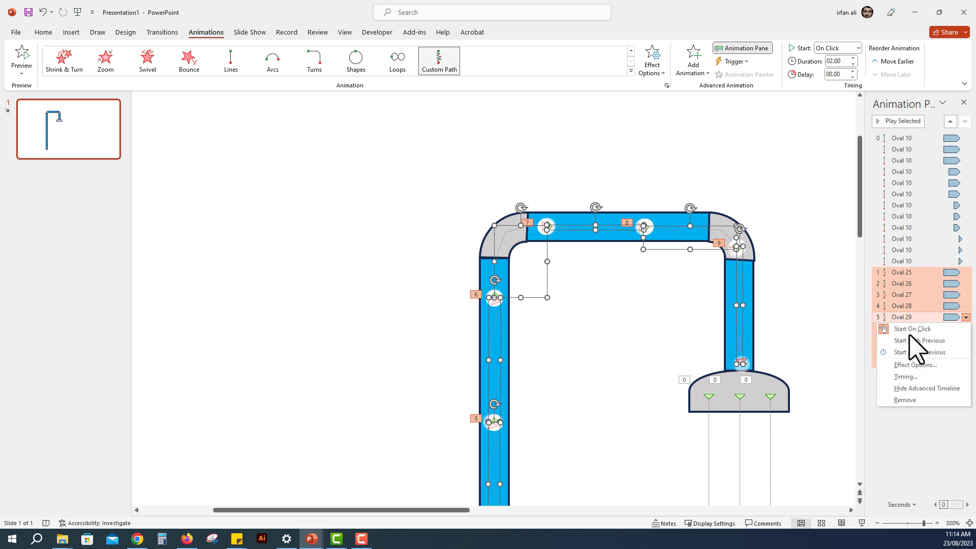
pyautogui.click(910, 339)
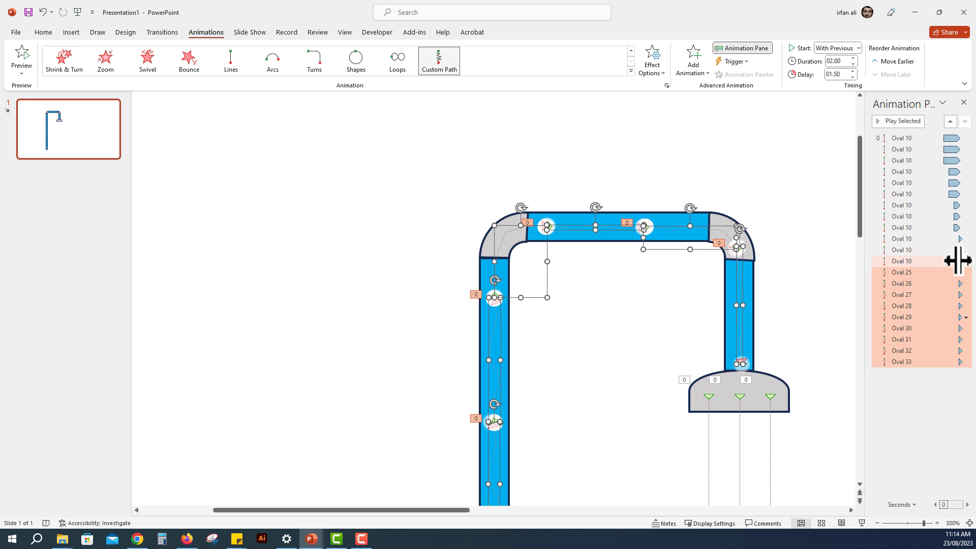
pyautogui.click(843, 74)
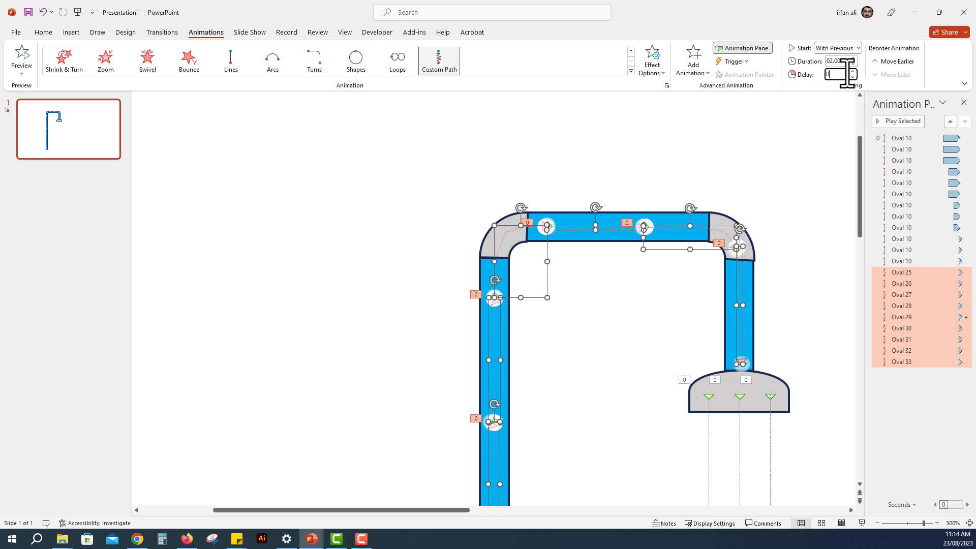
pyautogui.press('Return')
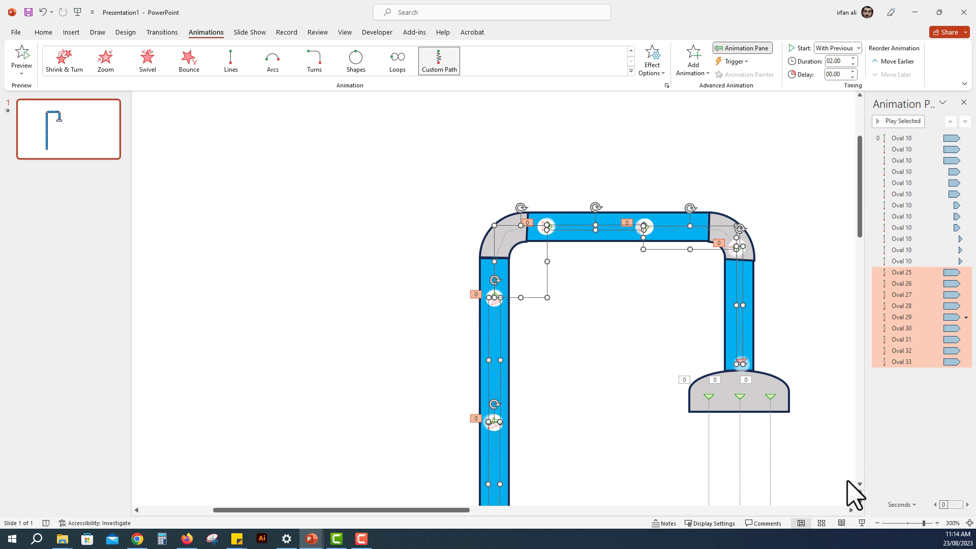
pyautogui.click(863, 519)
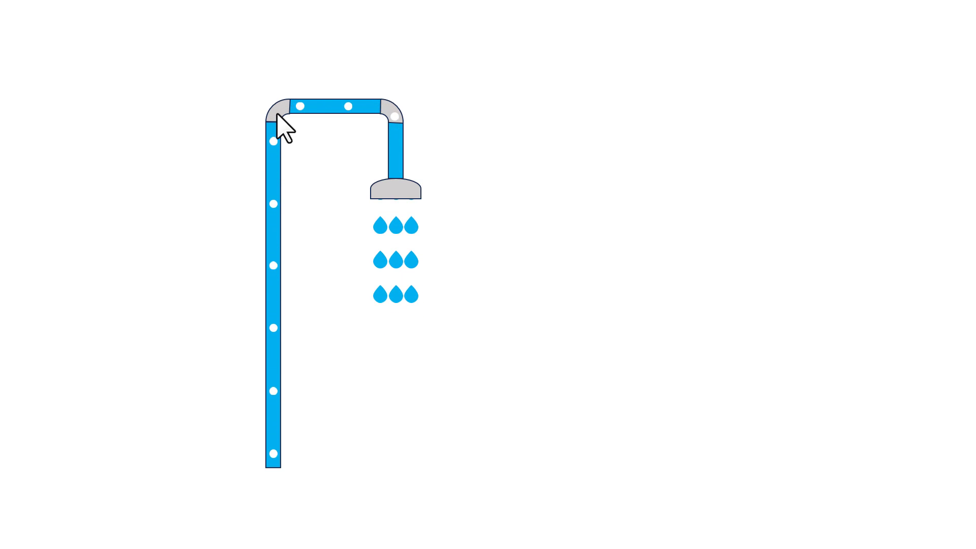
pyautogui.press('Escape')
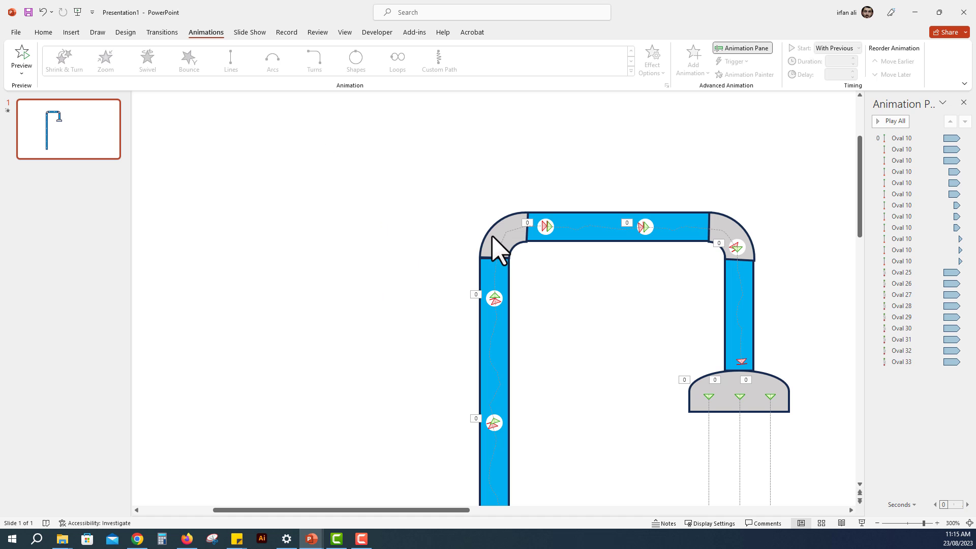
# Step: Bring both grey pipe elbows to the front so they cover the moving circles, and play the slide show
pyautogui.click(496, 250)
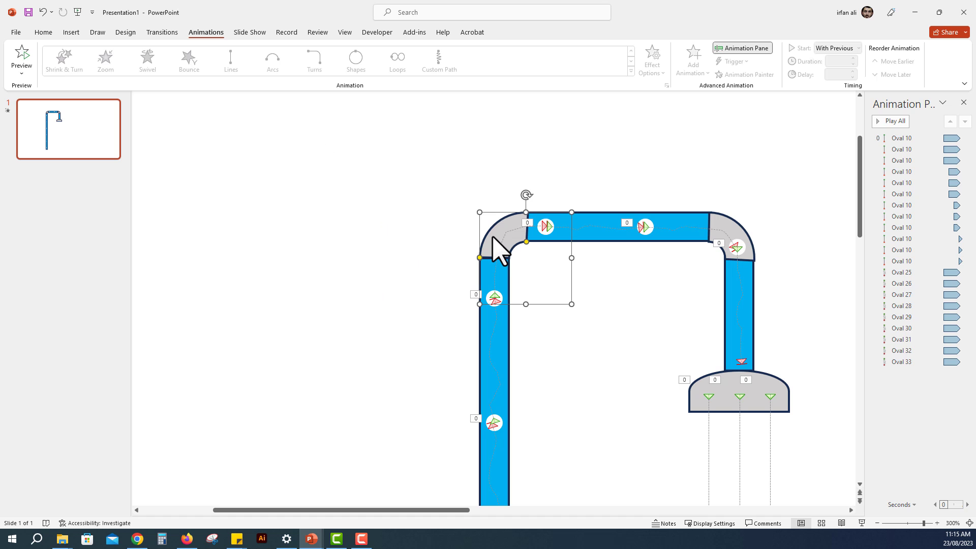
pyautogui.keyDown('shift'); pyautogui.click(718, 224); pyautogui.keyUp('shift')
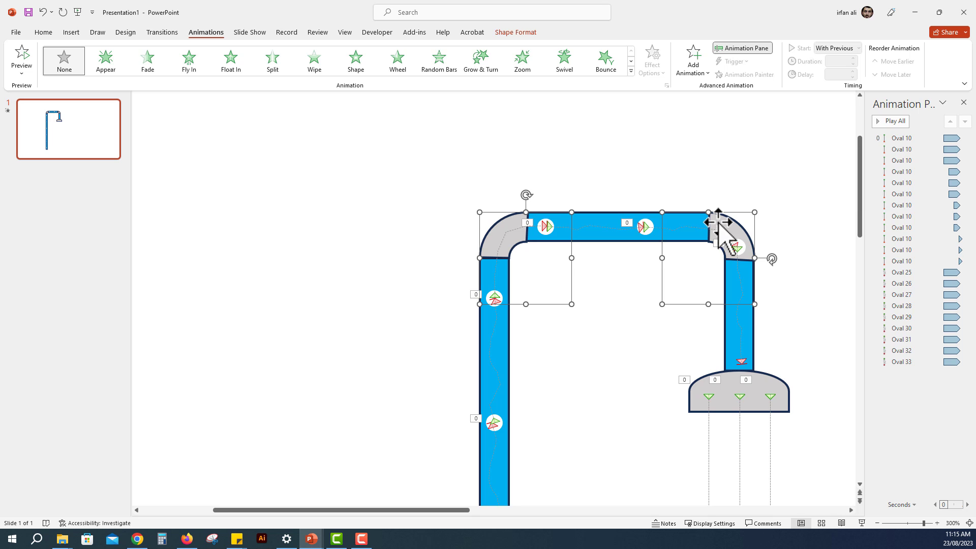
pyautogui.rightClick(718, 221)
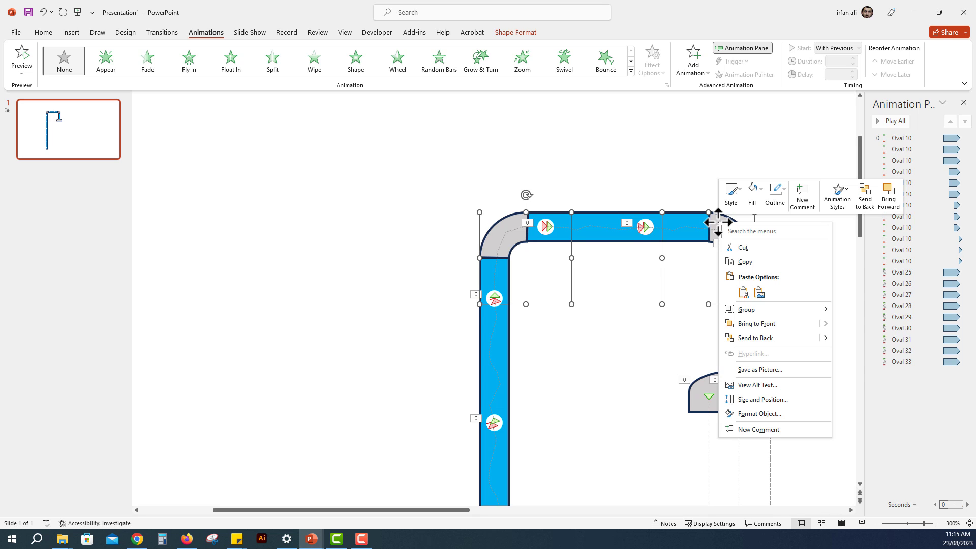
pyautogui.click(783, 325)
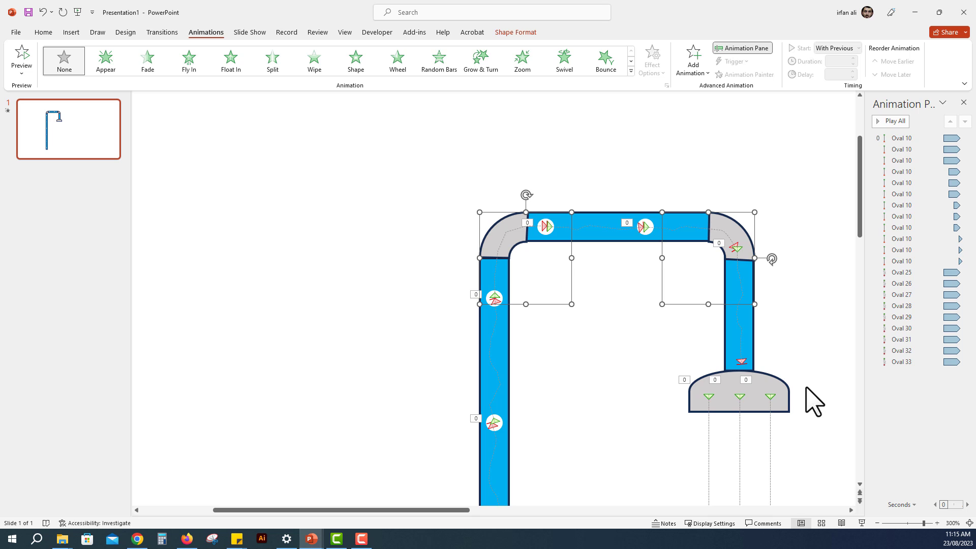
pyautogui.click(861, 523)
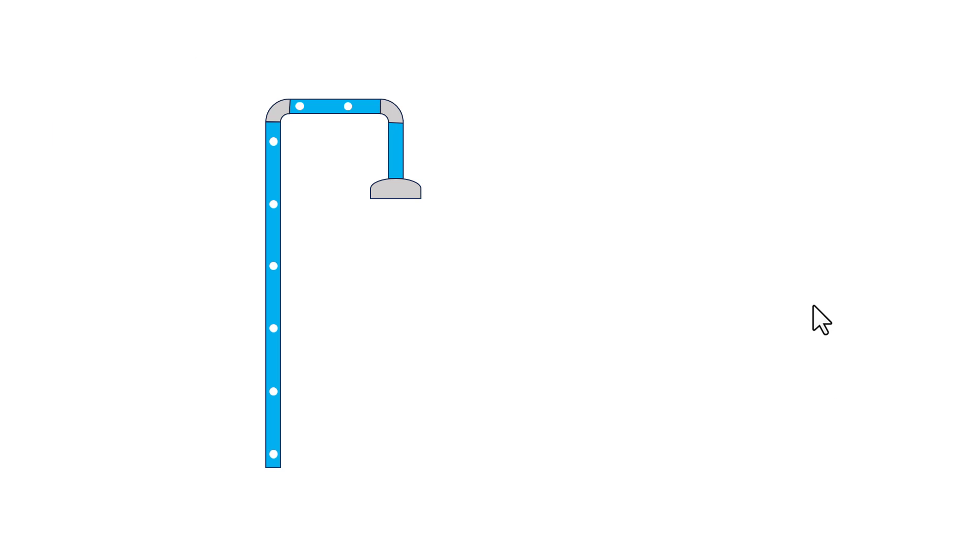